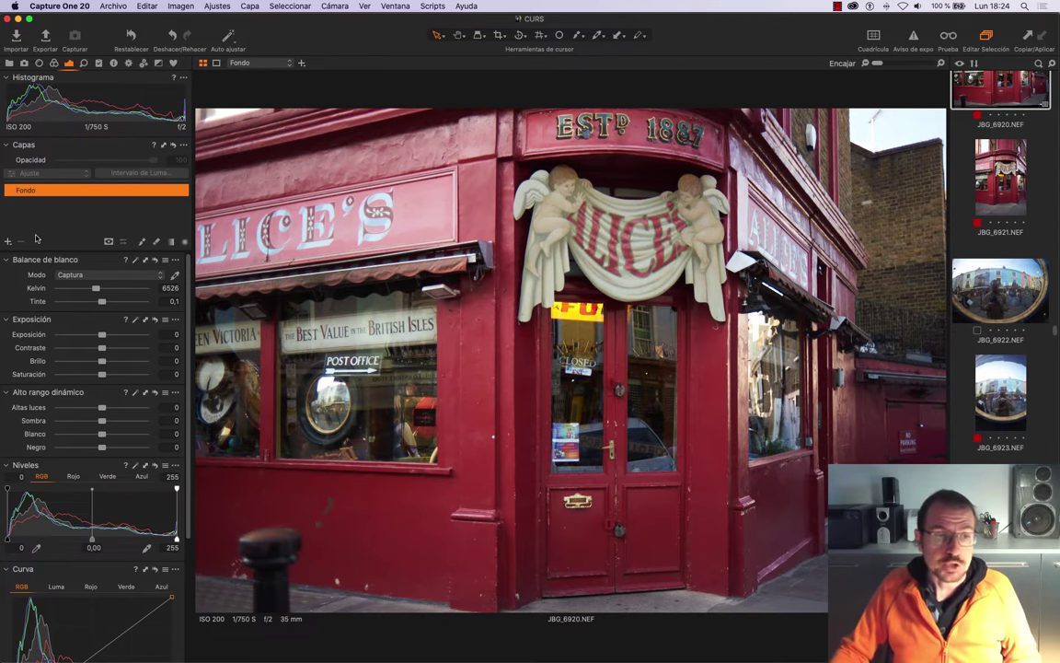
Add an empty adjustment layer (Nueva Capa Vacía) named Capa 1 above the Fondo layer
{"action": "left_click", "coordinate": [8, 243]}
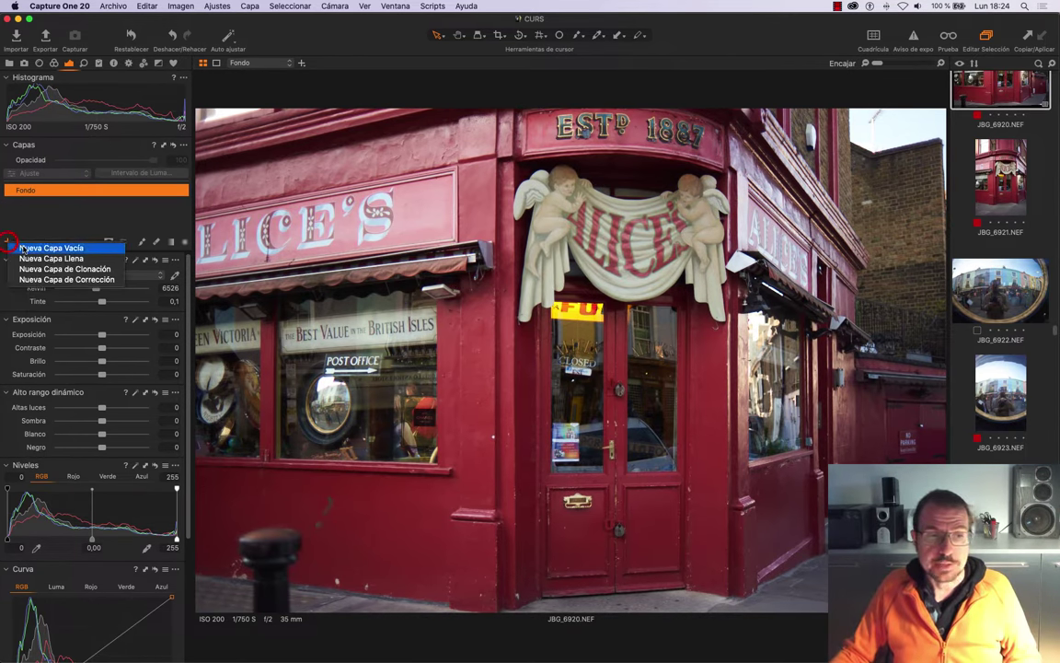
{"action": "left_click", "coordinate": [23, 249]}
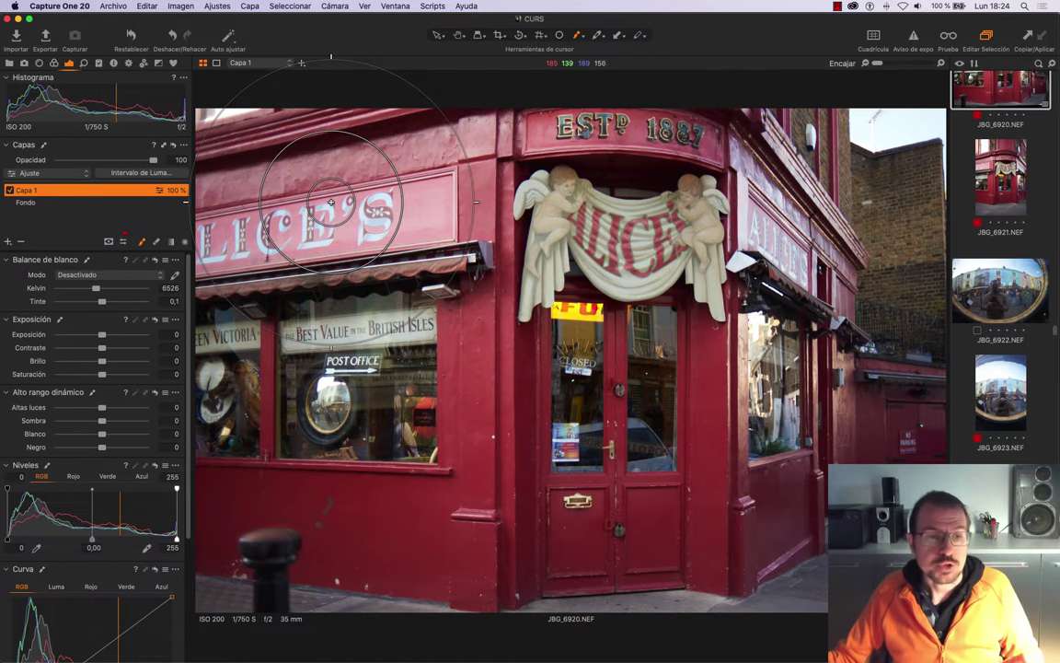
Set the mask brush to size about 755, hardness 0, Máscara automática off, and paint the ALICE'S sign
{"action": "left_click", "coordinate": [123, 242]}
{"action": "left_click_drag", "start_coordinate": [129, 228], "coordinate": [343, 194]}
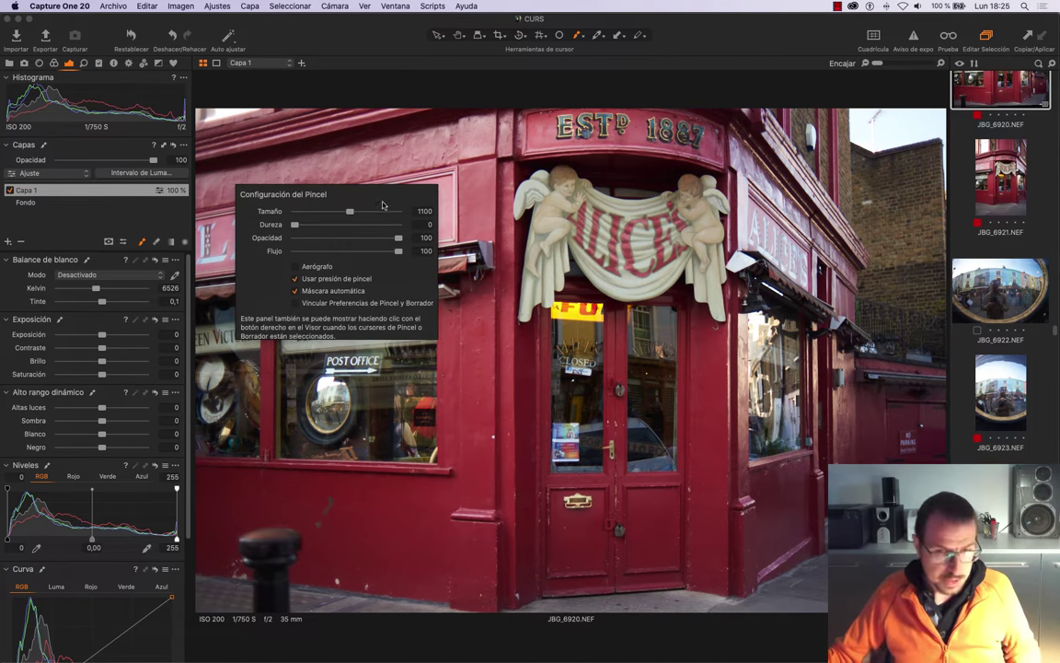
{"action": "right_click", "coordinate": [350, 253]}
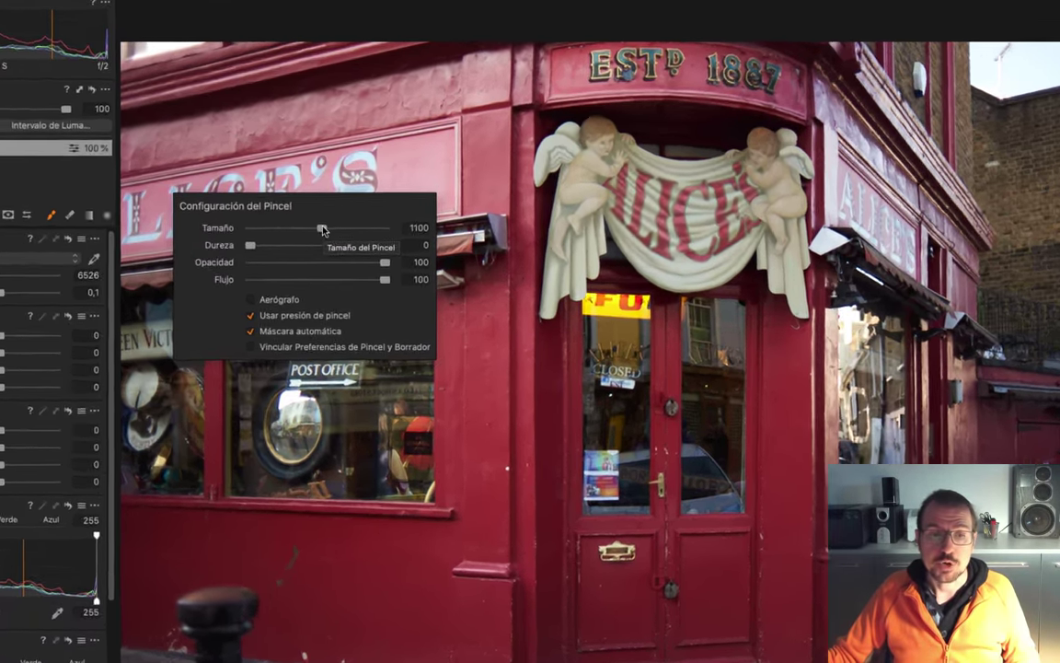
{"action": "left_click_drag", "start_coordinate": [351, 252], "coordinate": [330, 252]}
{"action": "mouse_move", "coordinate": [233, 188]}
{"action": "left_mouse_down"}
{"action": "mouse_move", "coordinate": [275, 187]}
{"action": "mouse_move", "coordinate": [248, 187]}
{"action": "left_mouse_up"}
{"action": "left_click_drag", "start_coordinate": [180, 212], "coordinate": [361, 211]}
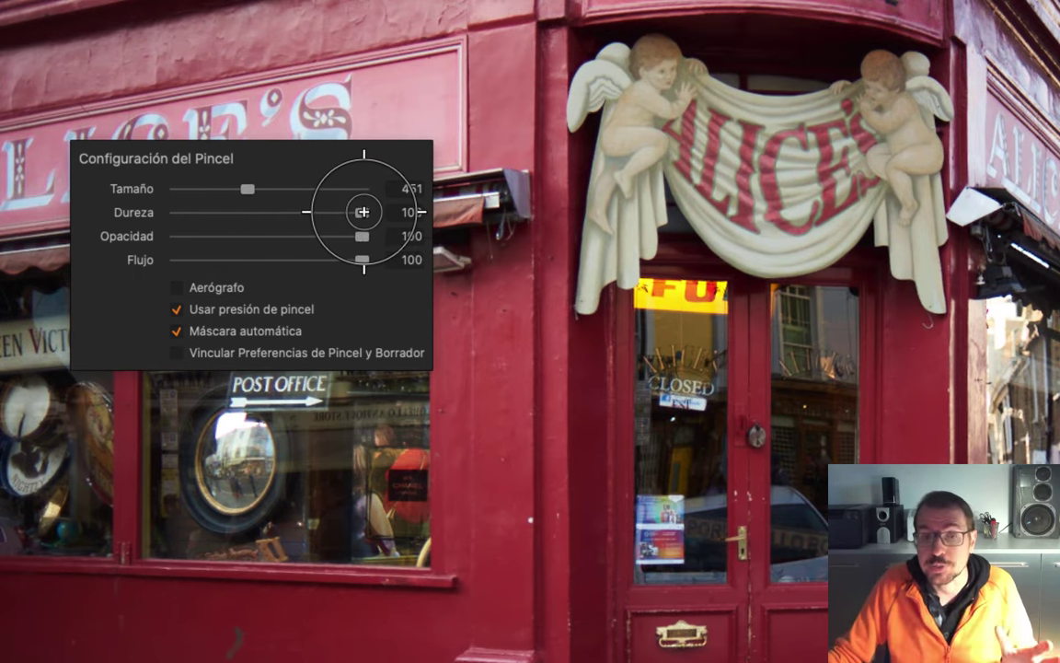
{"action": "left_click_drag", "start_coordinate": [363, 213], "coordinate": [161, 227]}
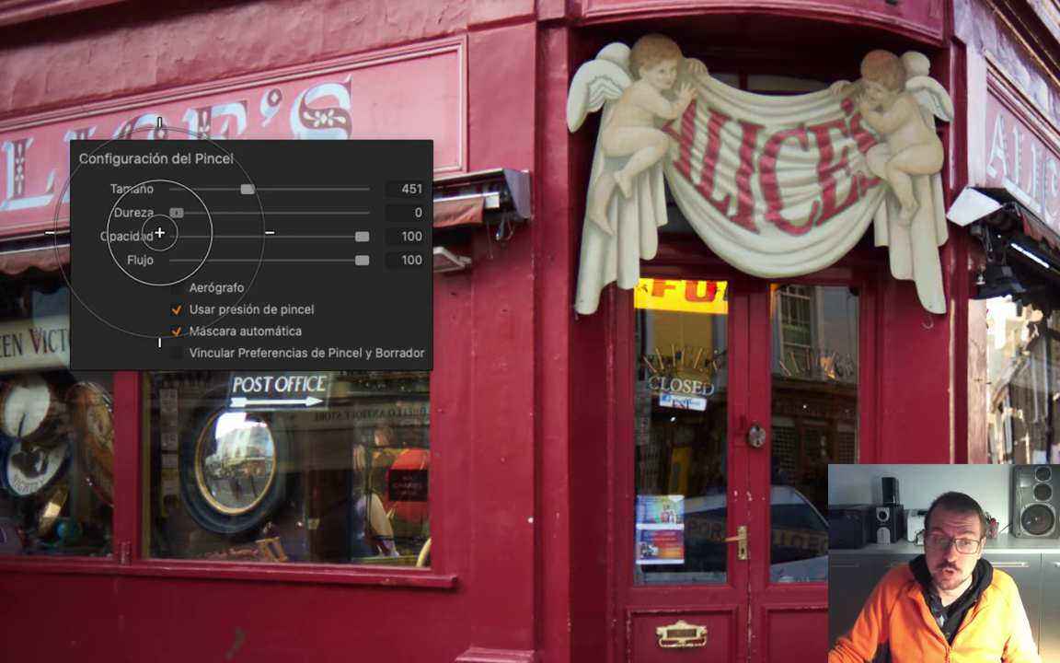
{"action": "left_click_drag", "start_coordinate": [249, 188], "coordinate": [262, 189]}
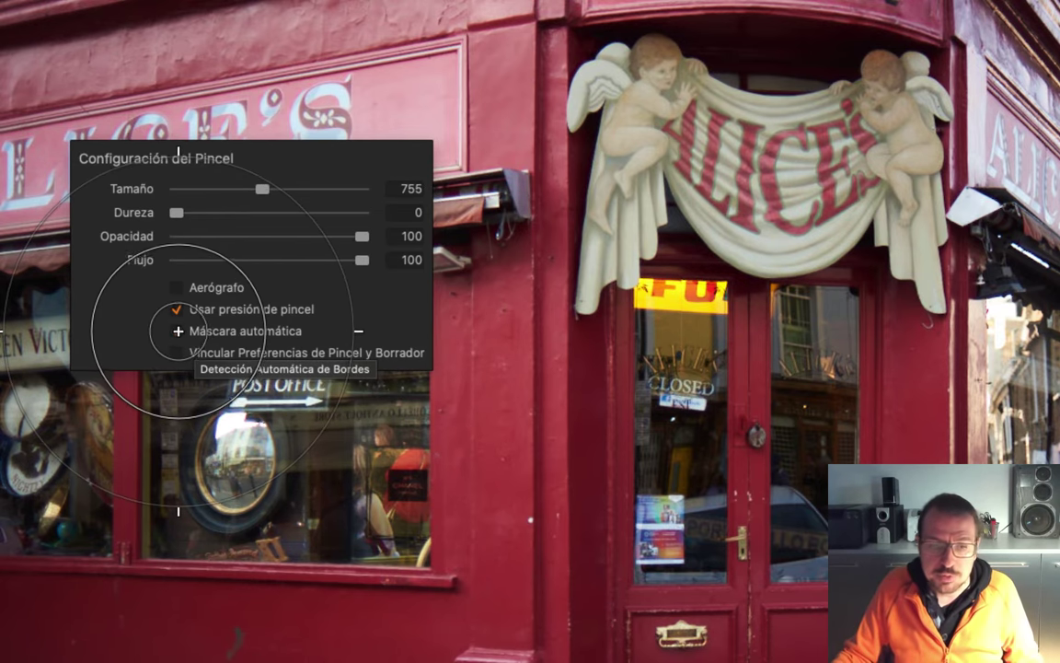
{"action": "left_click", "coordinate": [175, 330]}
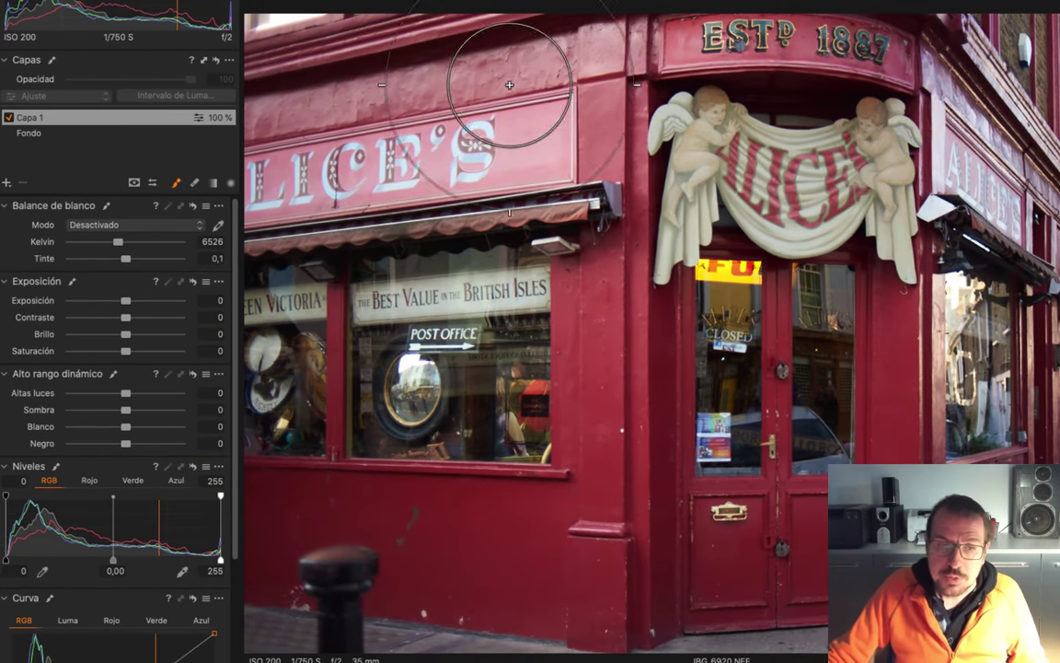
{"action": "left_click_drag", "start_coordinate": [565, 109], "coordinate": [614, 189]}
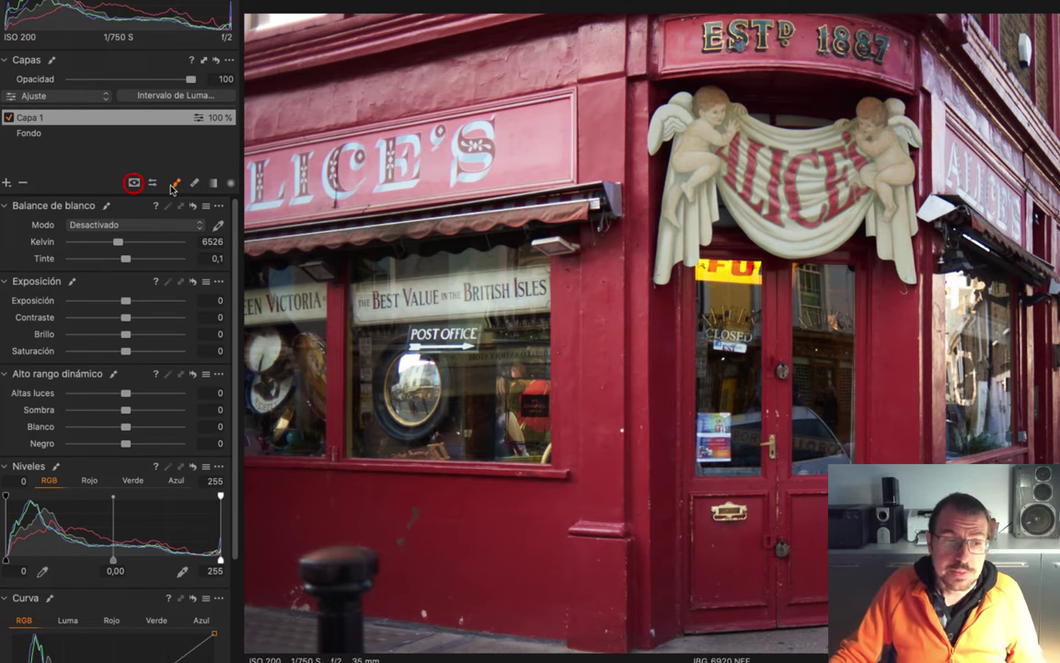
Set the Capa 1 mask display to Visualizar máscara siempre, showing the red overlay
{"action": "left_click", "coordinate": [134, 183]}
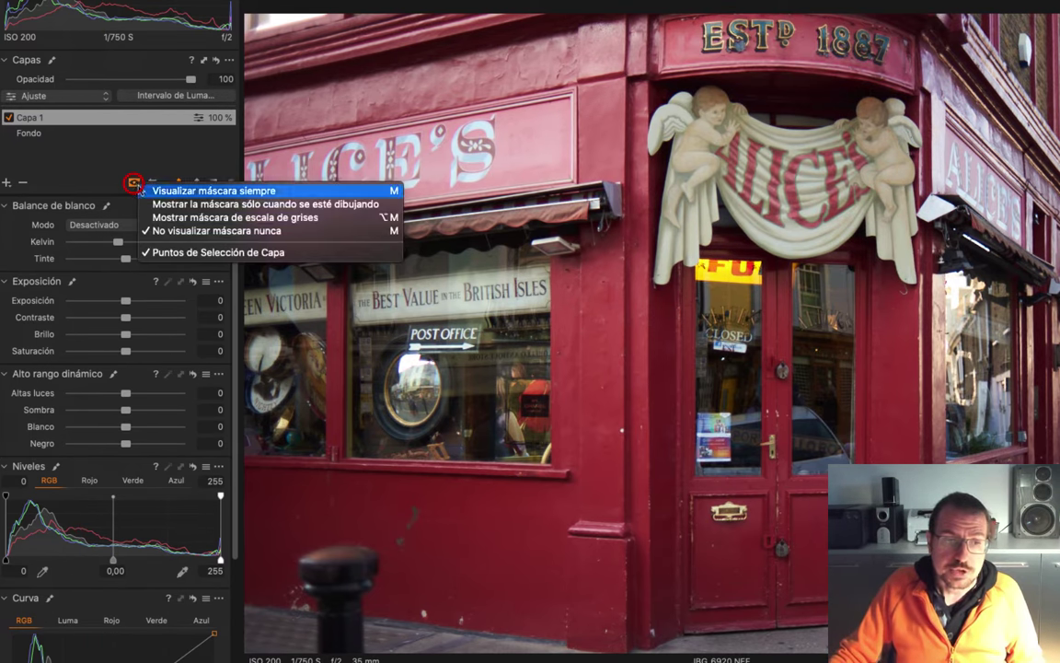
{"action": "left_click", "coordinate": [198, 192]}
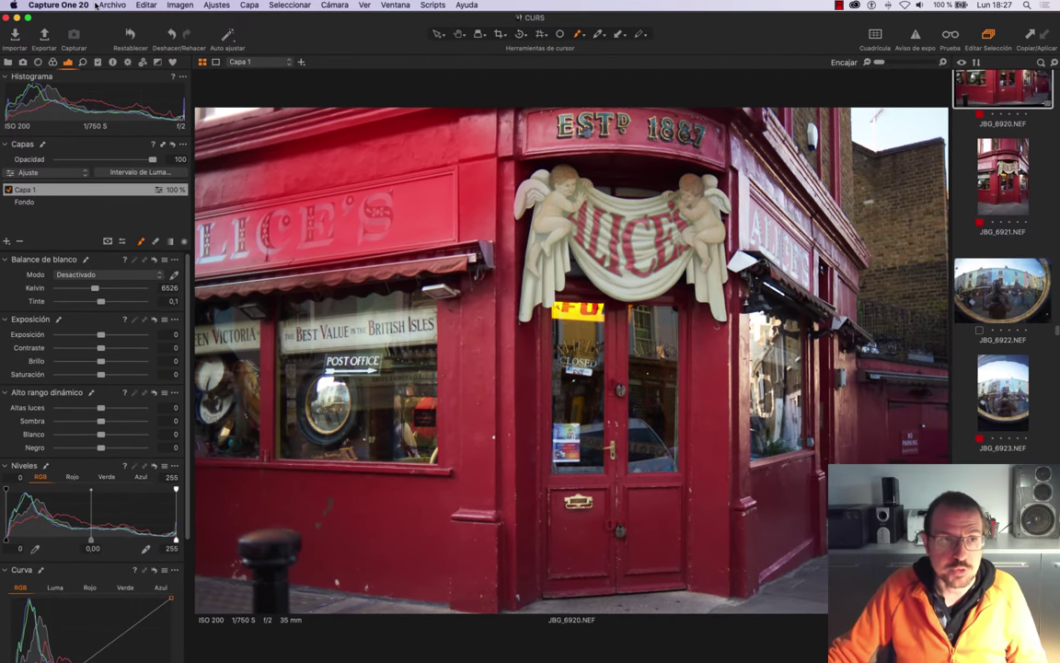
Change the Máscara de color to green in Preferencias > Aspecto, then extend the mask over the sign
{"action": "left_click", "coordinate": [83, 6]}
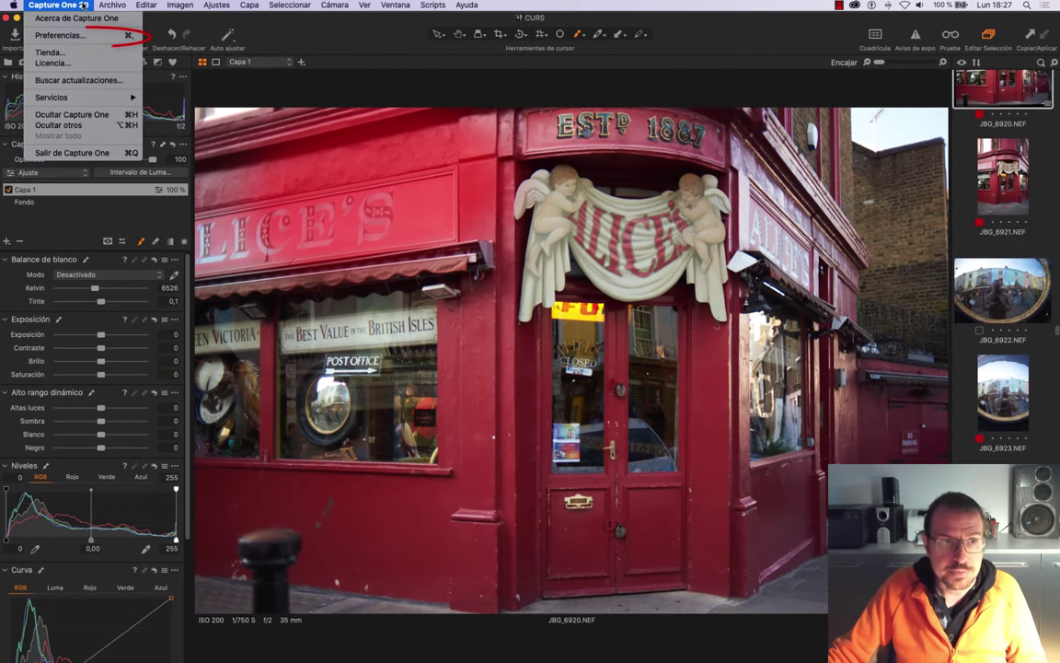
{"action": "left_click", "coordinate": [59, 35]}
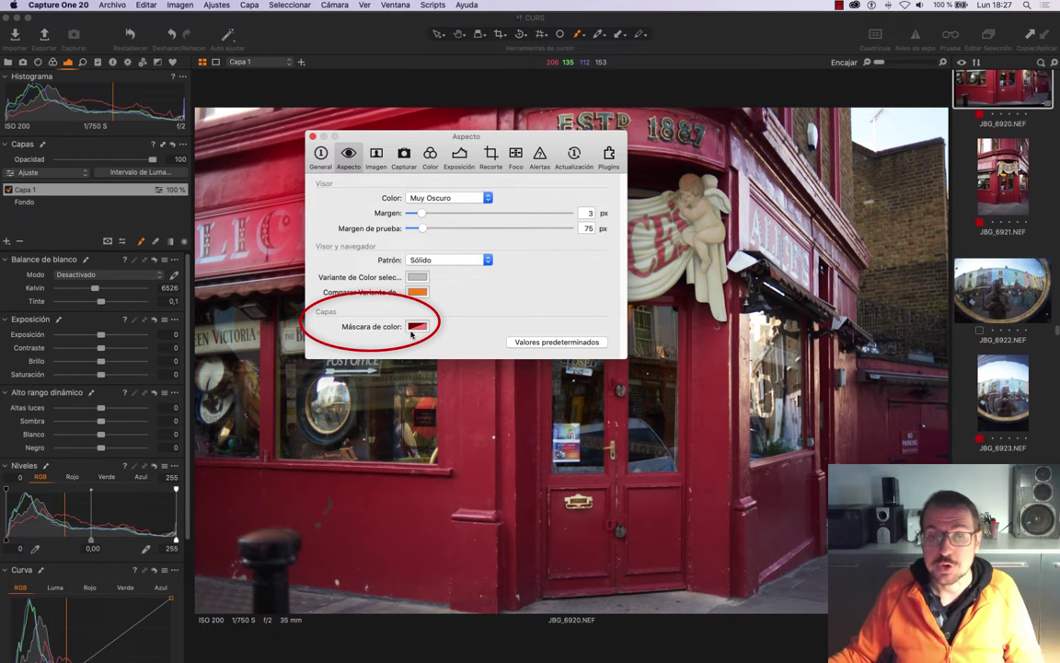
{"action": "left_click", "coordinate": [418, 327]}
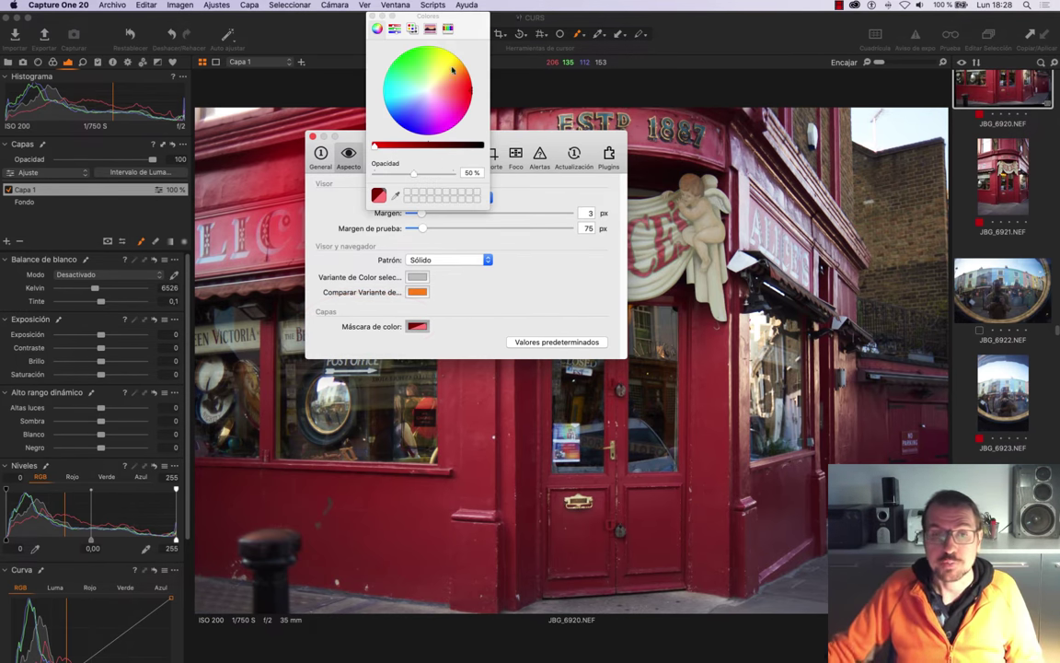
{"action": "left_click", "coordinate": [416, 58]}
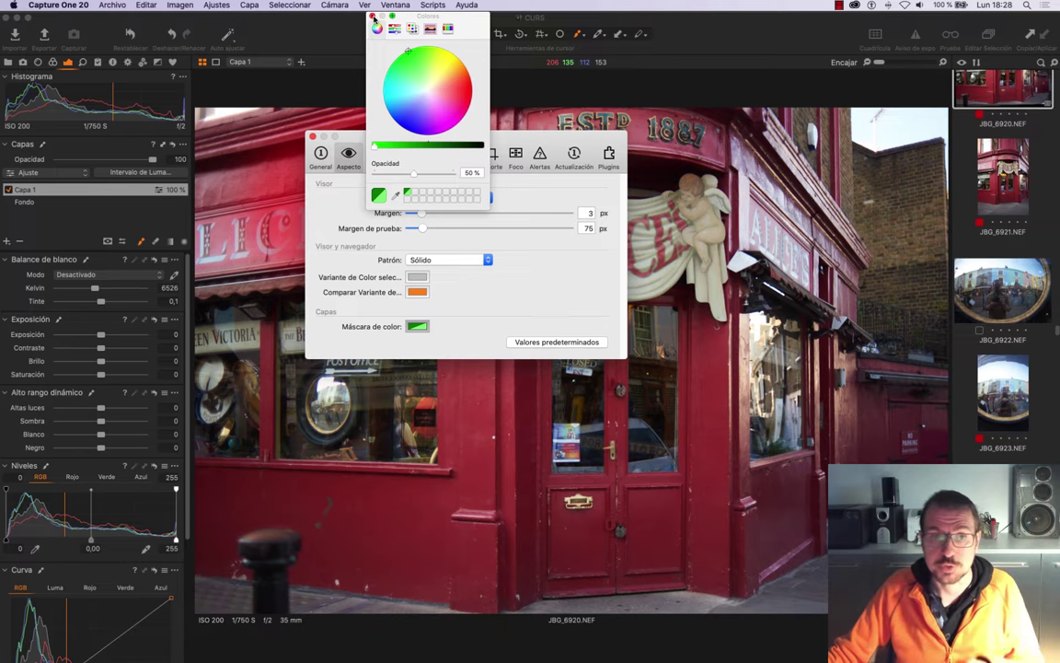
{"action": "left_click", "coordinate": [372, 17]}
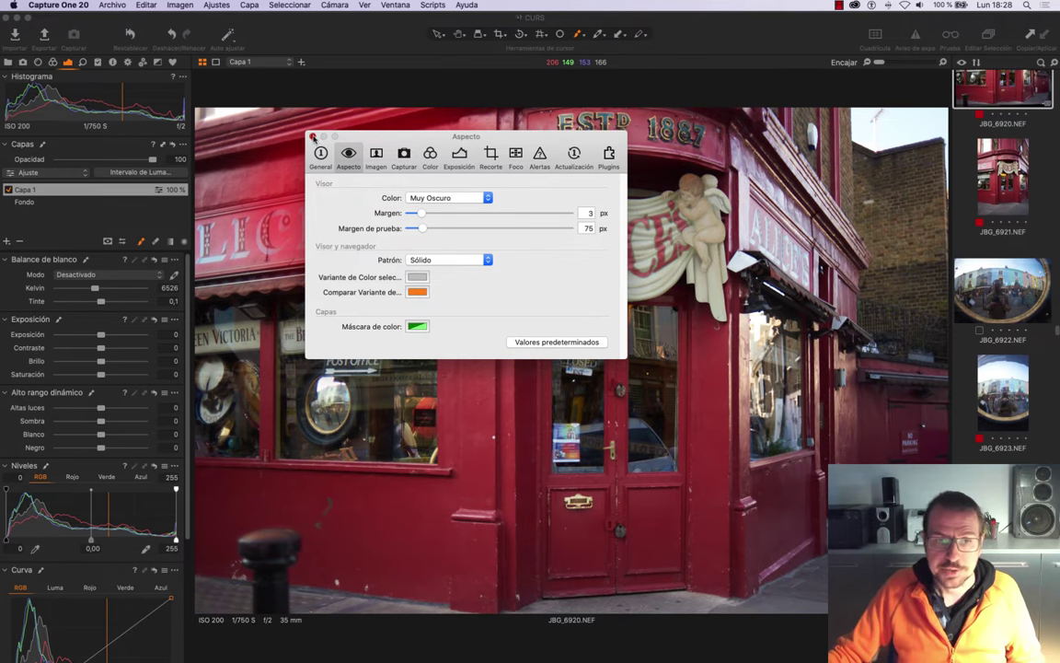
{"action": "left_click", "coordinate": [312, 136]}
{"action": "mouse_move", "coordinate": [313, 189]}
{"action": "left_mouse_down"}
{"action": "mouse_move", "coordinate": [412, 187]}
{"action": "mouse_move", "coordinate": [252, 200]}
{"action": "mouse_move", "coordinate": [216, 226]}
{"action": "mouse_move", "coordinate": [378, 177]}
{"action": "mouse_move", "coordinate": [414, 141]}
{"action": "mouse_move", "coordinate": [426, 184]}
{"action": "mouse_move", "coordinate": [486, 224]}
{"action": "left_mouse_up"}
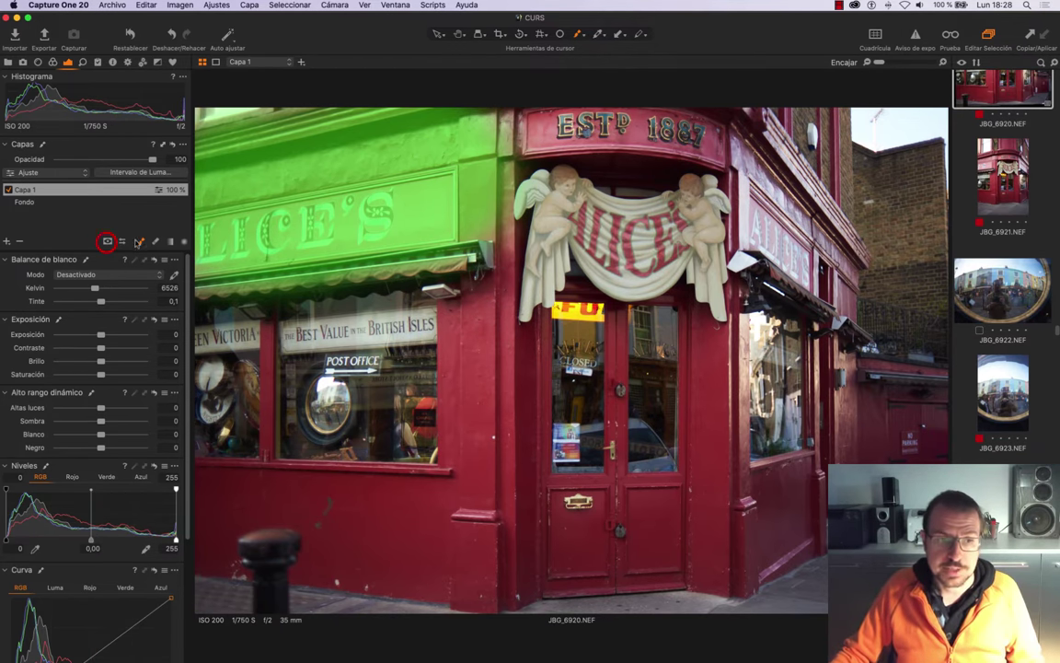
Hide the overlay with No visualizar máscara nunca and lower Capa 1 exposure to -0,54
{"action": "left_click", "coordinate": [108, 242]}
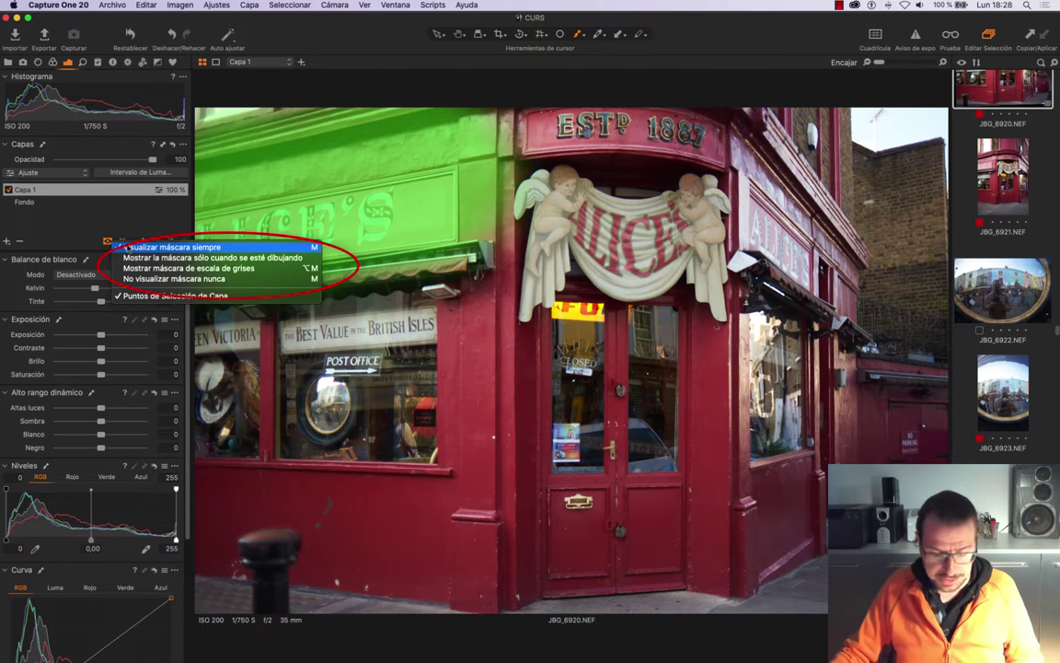
{"action": "left_click", "coordinate": [211, 257]}
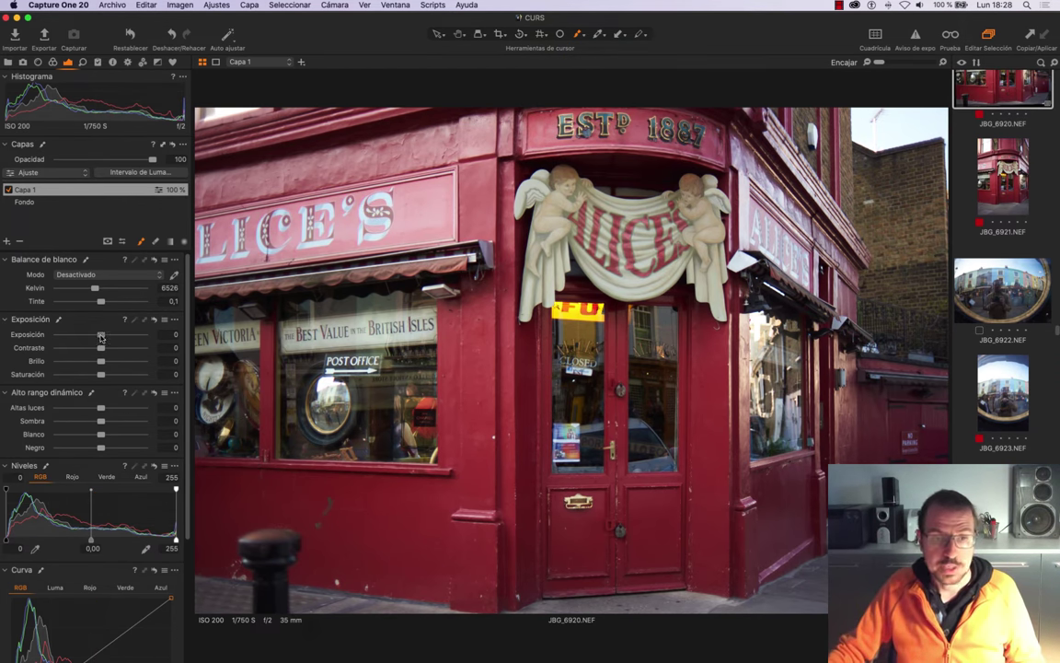
{"action": "left_click_drag", "start_coordinate": [101, 335], "coordinate": [93, 335]}
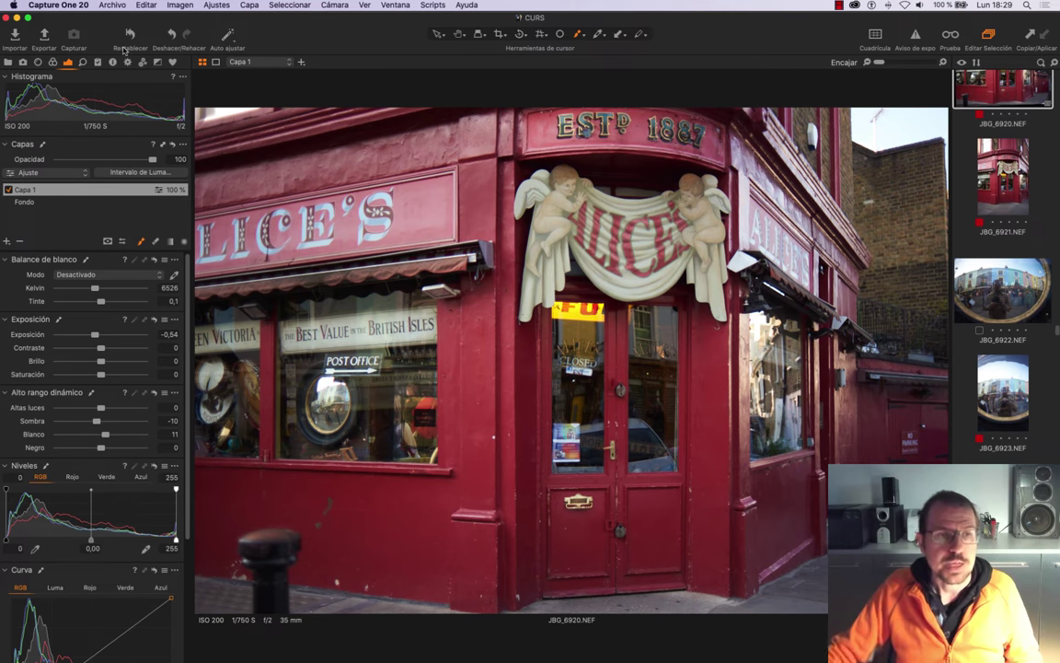
Open Editar atajos de teclado and switch to the Default shortcut set
{"action": "left_click", "coordinate": [110, 6]}
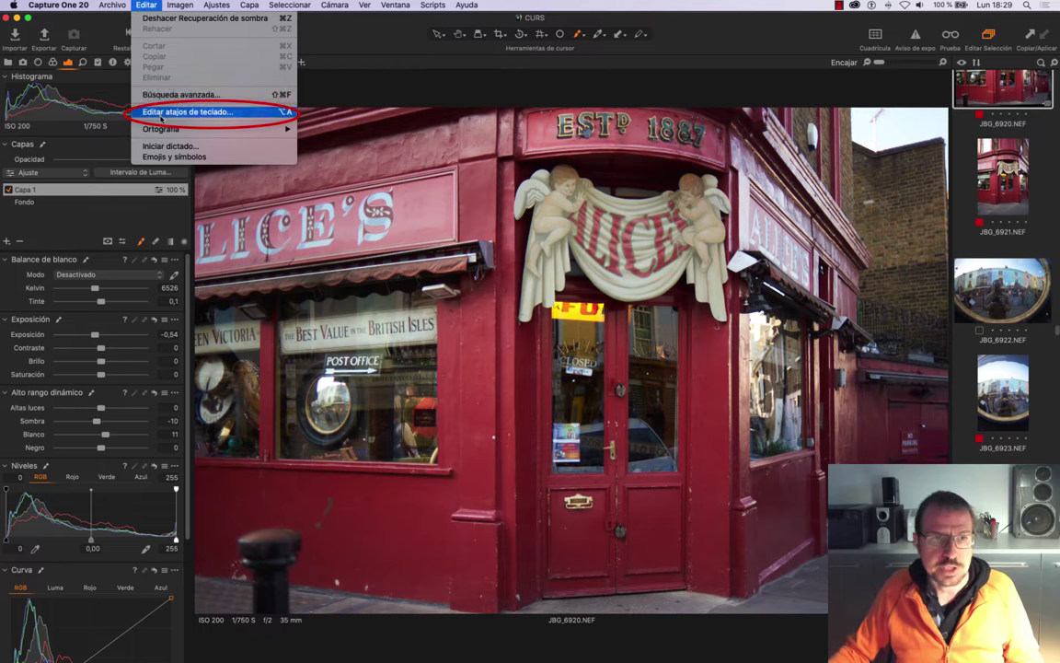
{"action": "left_click", "coordinate": [182, 111]}
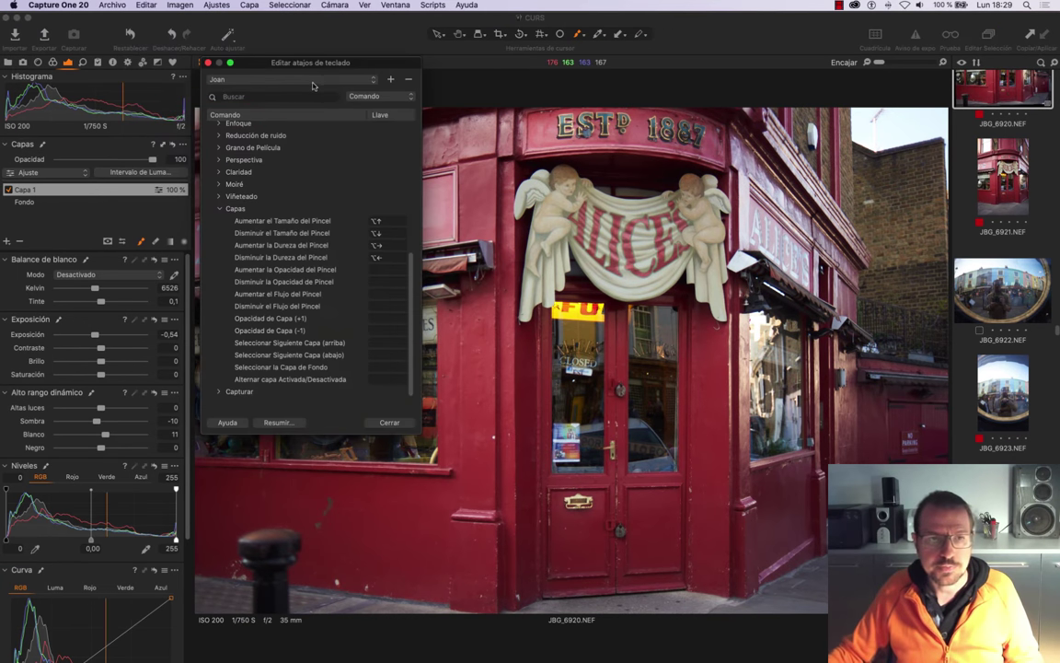
{"action": "left_click", "coordinate": [285, 79]}
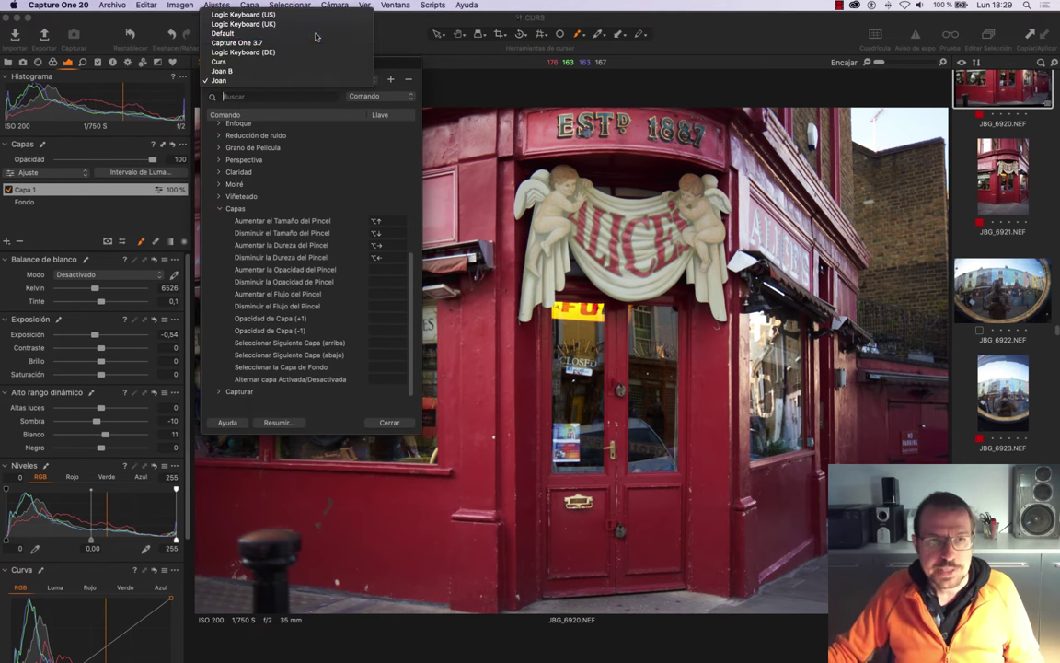
{"action": "left_click", "coordinate": [314, 33]}
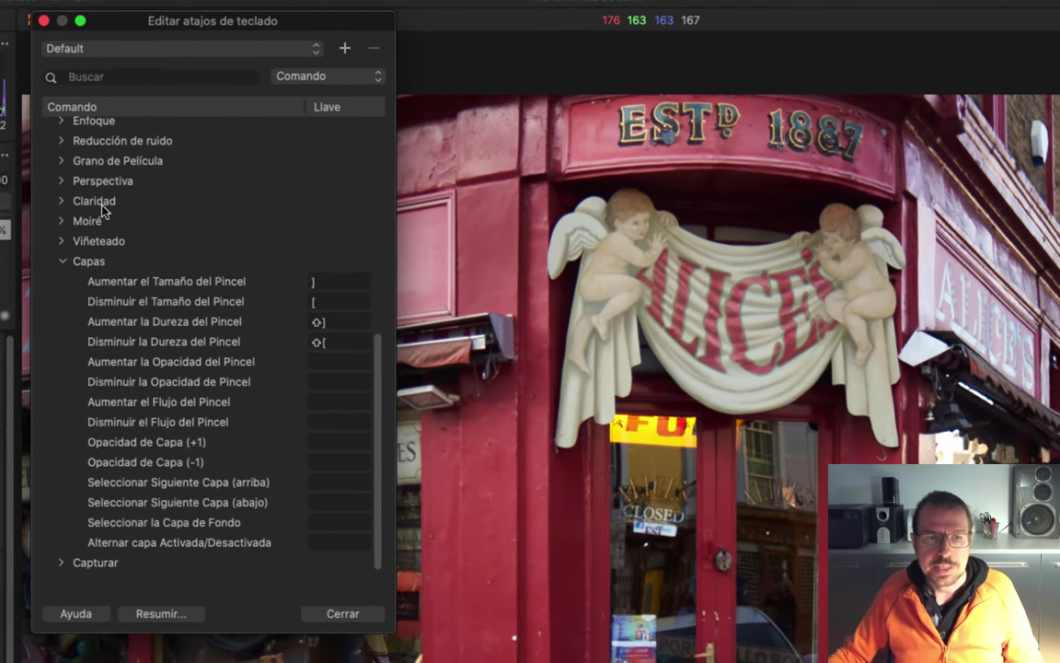
Scroll to Otro > Capas and try editing the Aumentar el Tamaño del Pincel shortcut, triggering the warning
{"action": "scroll", "coordinate": [174, 158], "scroll_direction": "up", "scroll_amount": 3}
{"action": "scroll", "coordinate": [184, 161], "scroll_direction": "up", "scroll_amount": 5}
{"action": "scroll", "coordinate": [170, 156], "scroll_direction": "up", "scroll_amount": 5}
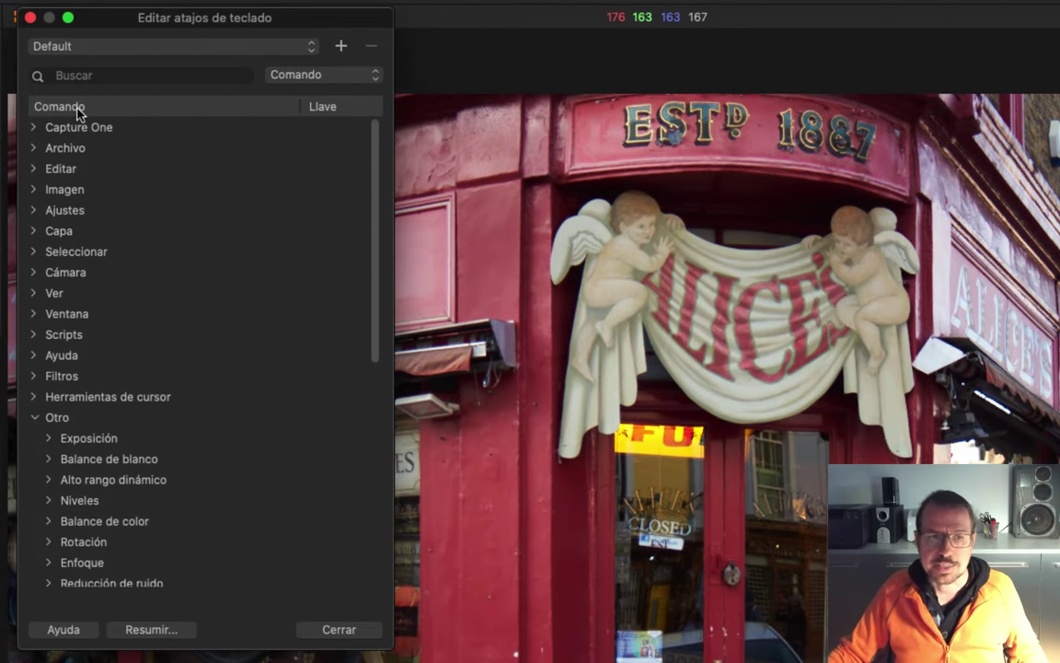
{"action": "scroll", "coordinate": [69, 341], "scroll_direction": "down", "scroll_amount": 4}
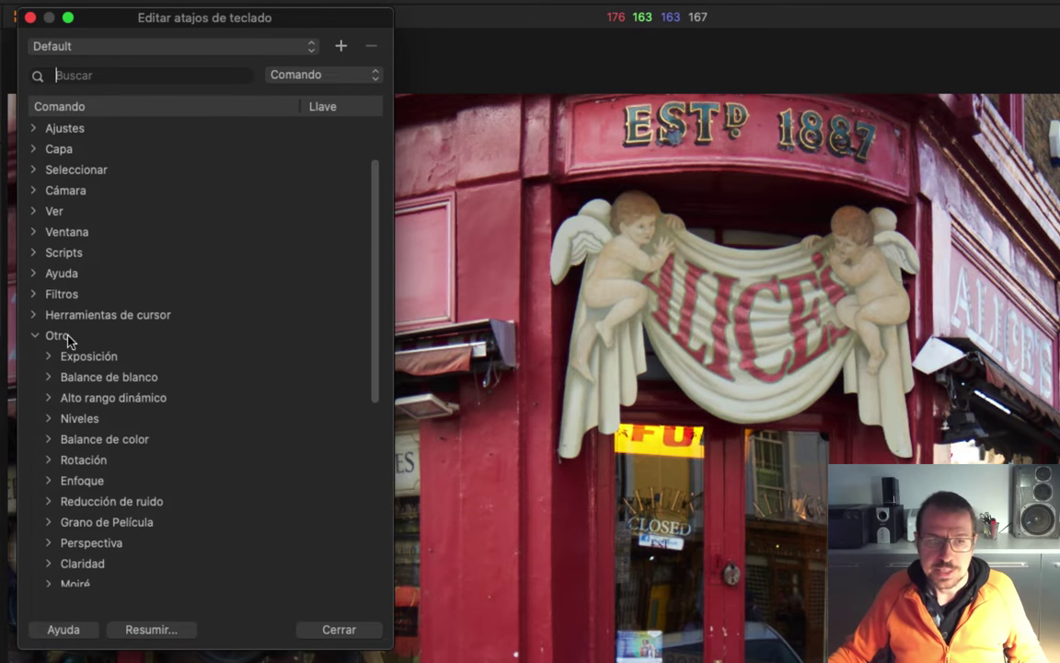
{"action": "scroll", "coordinate": [67, 240], "scroll_direction": "down", "scroll_amount": 1}
{"action": "scroll", "coordinate": [55, 198], "scroll_direction": "down", "scroll_amount": 4}
{"action": "scroll", "coordinate": [55, 203], "scroll_direction": "down", "scroll_amount": 2}
{"action": "scroll", "coordinate": [55, 199], "scroll_direction": "down", "scroll_amount": 1}
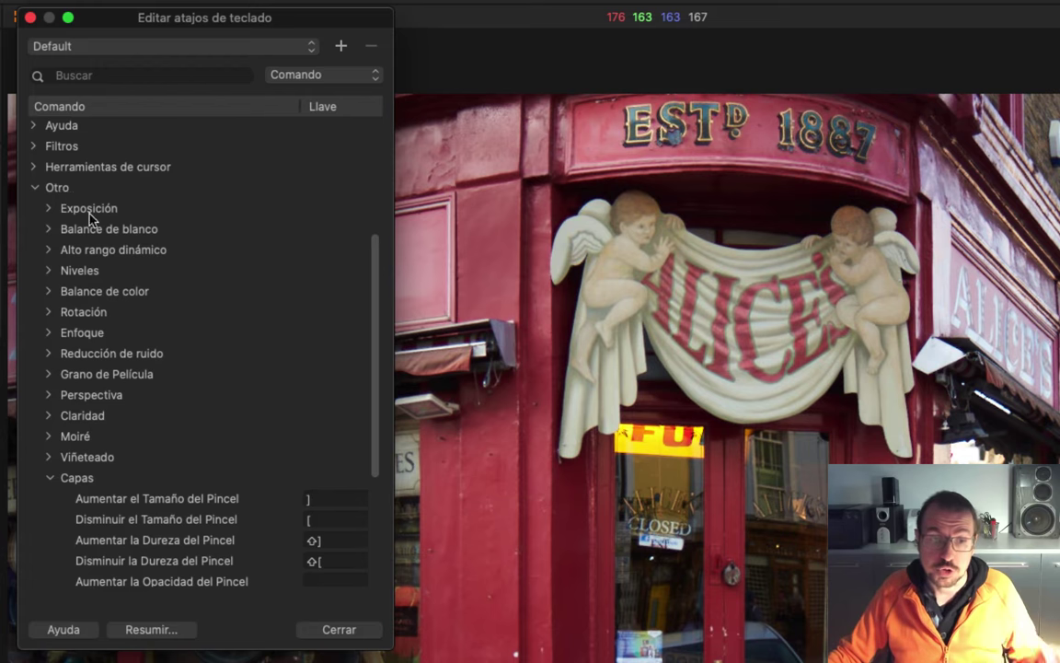
{"action": "scroll", "coordinate": [87, 239], "scroll_direction": "down", "scroll_amount": 5}
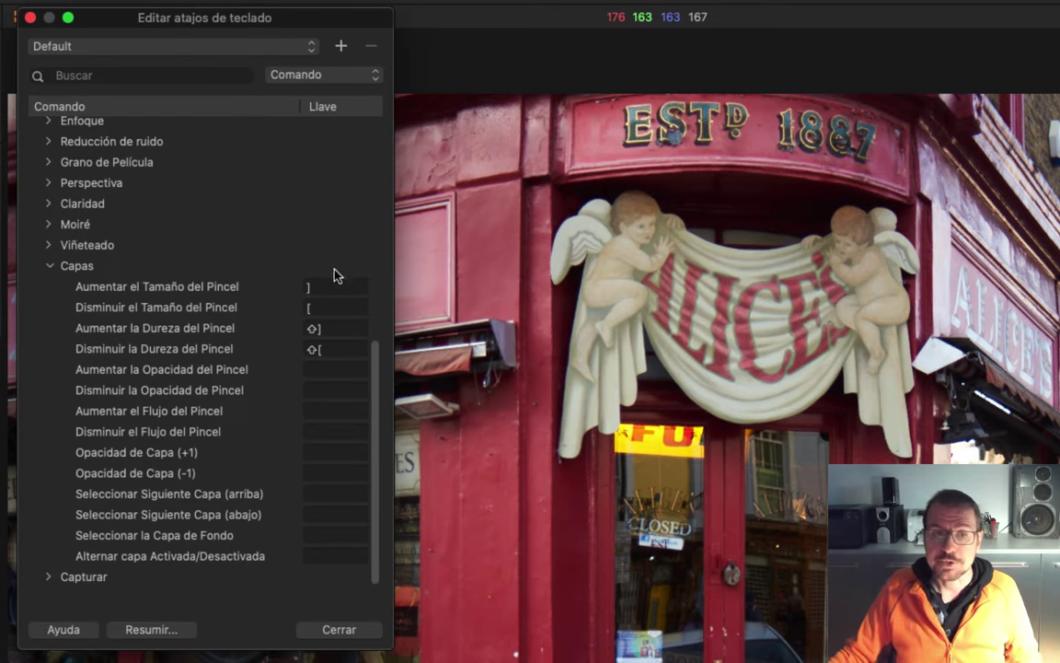
{"action": "left_click", "coordinate": [314, 288]}
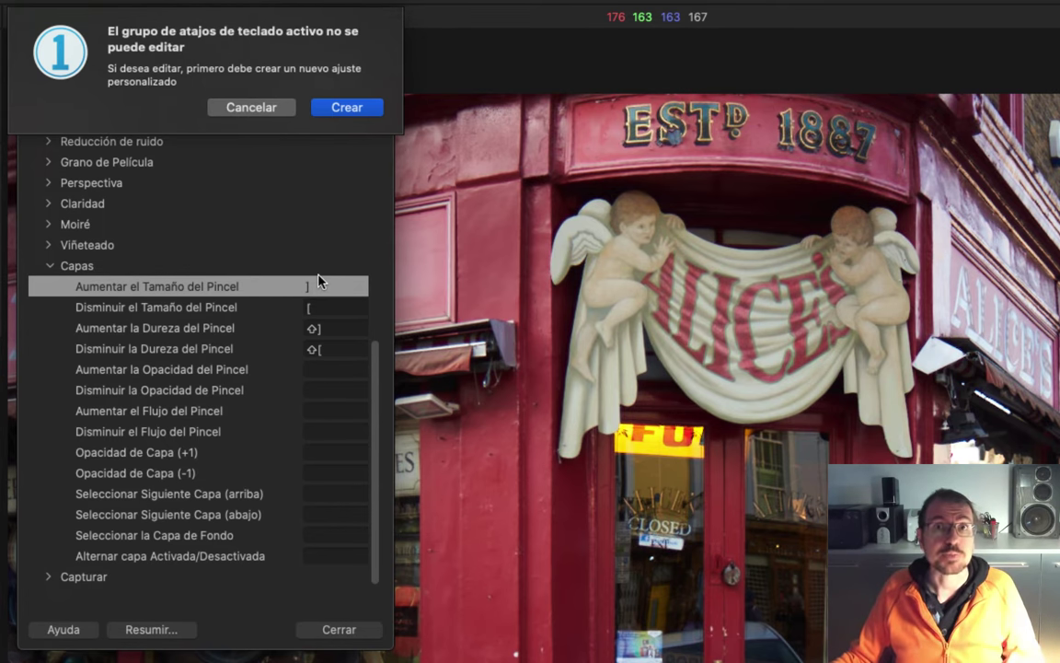
Dismiss the warning and create a custom shortcut set named 'C1' plus the user's first name
{"action": "left_click", "coordinate": [252, 107]}
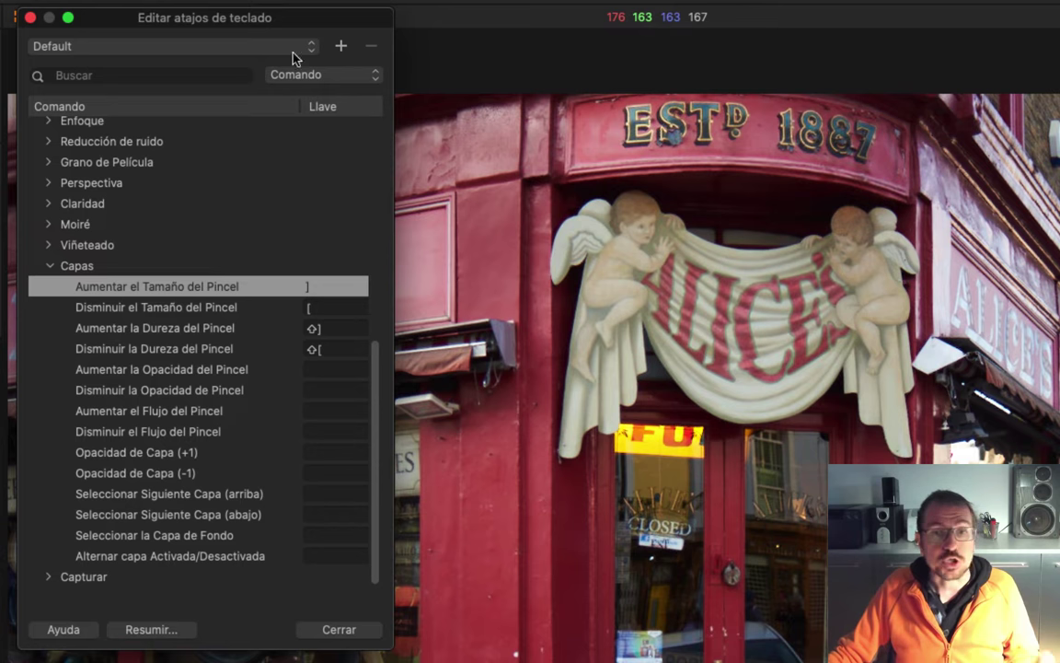
{"action": "left_click", "coordinate": [342, 47]}
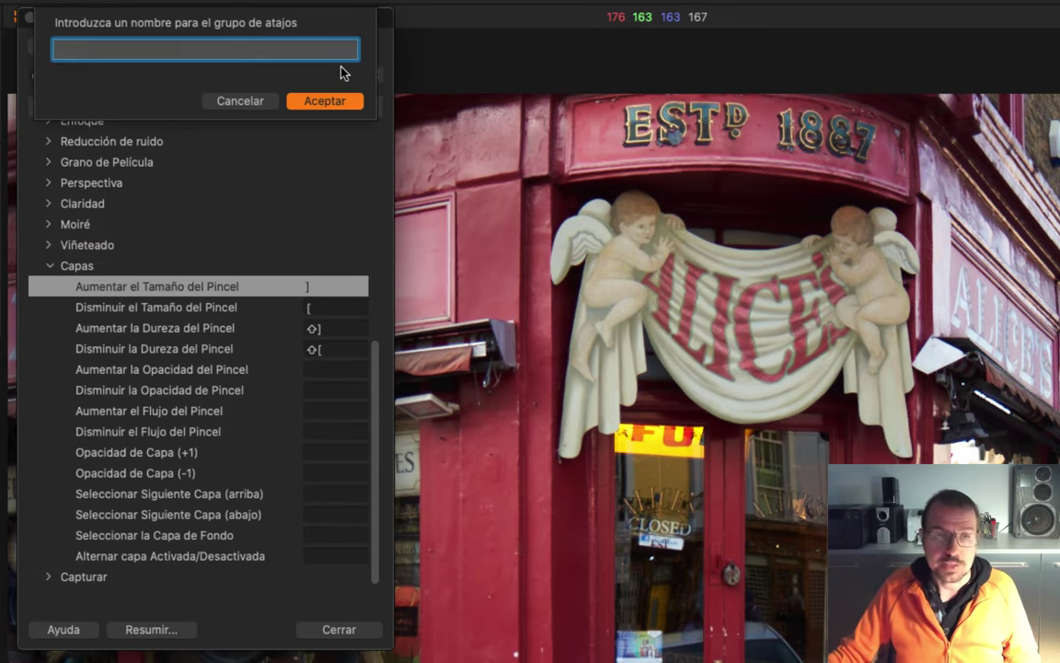
{"action": "type", "text": "C1"}
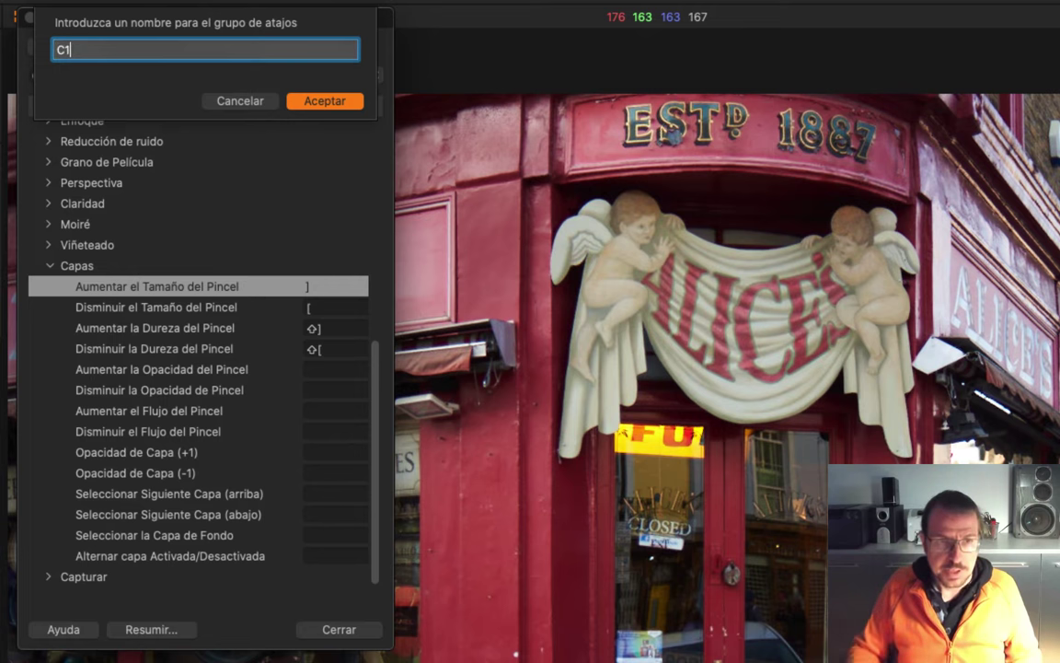
{"action": "type", "text": " Joan"}
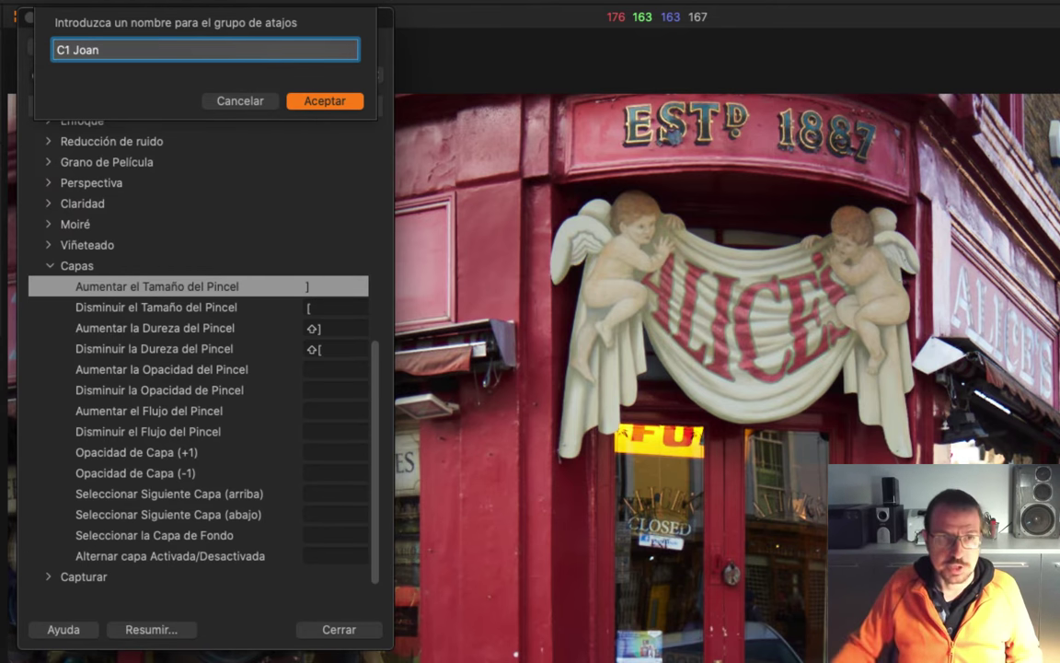
{"action": "left_click", "coordinate": [326, 101]}
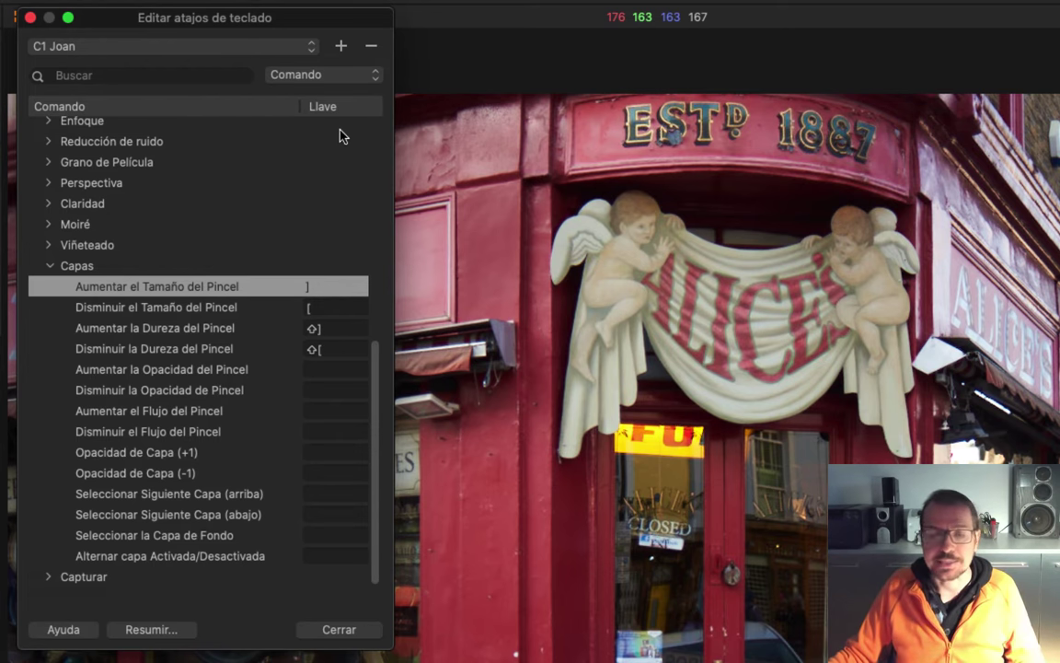
Assign Option+Up to increase brush size and select the decrease brush size shortcut
{"action": "left_click", "coordinate": [317, 285]}
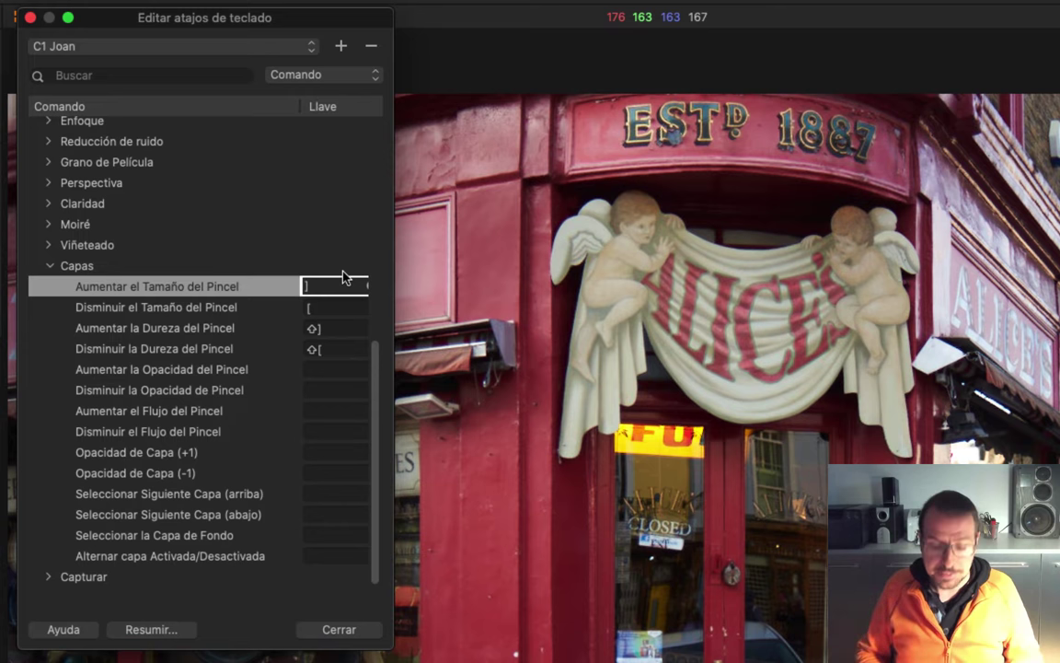
{"action": "key", "text": "alt+Up"}
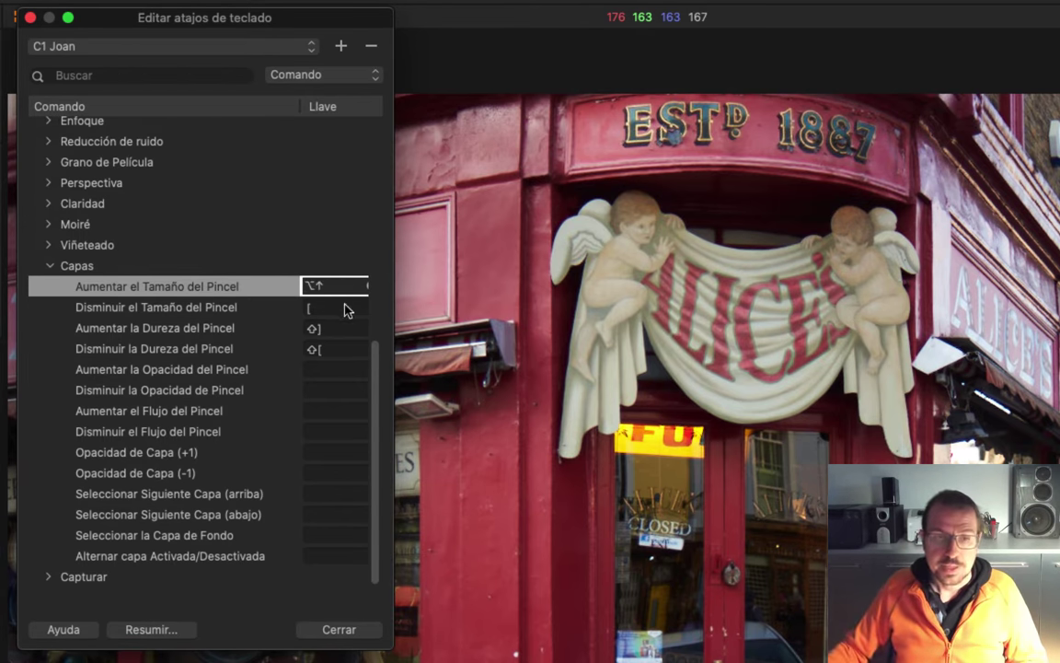
{"action": "left_click", "coordinate": [345, 306]}
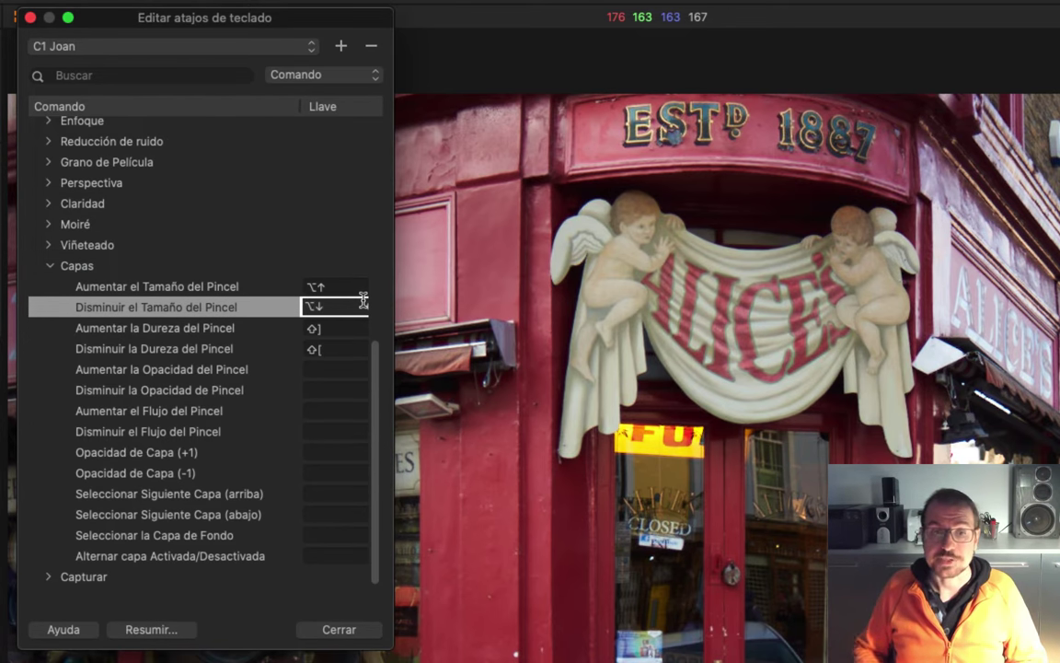
Assign Option+Right and Option+Left to increase and decrease brush hardness, then close the editor
{"action": "left_click", "coordinate": [339, 326]}
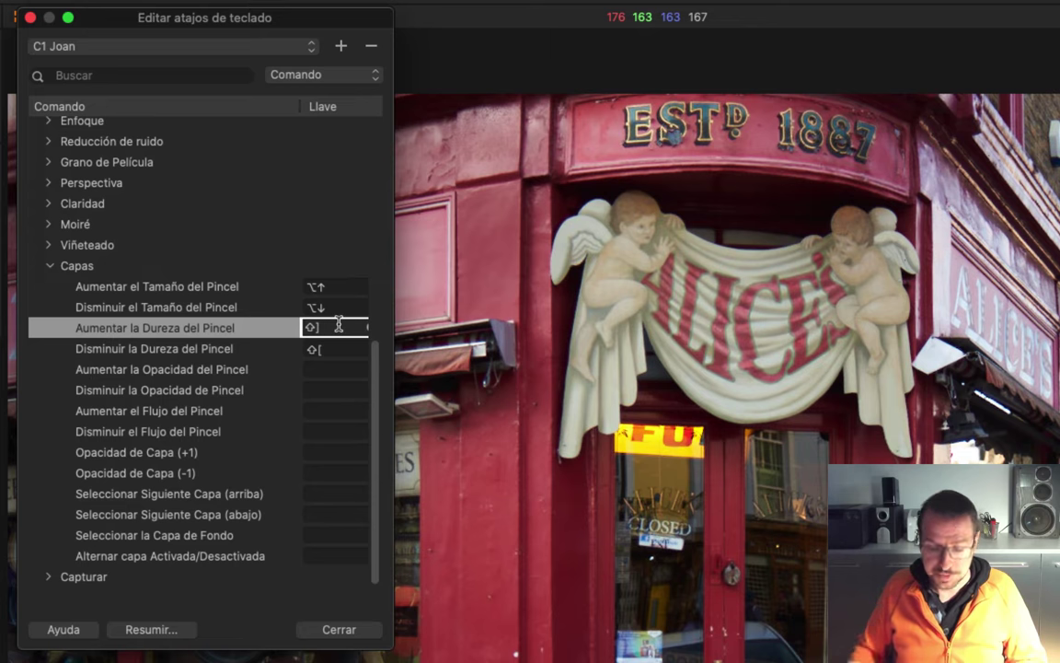
{"action": "key", "text": "alt+Right"}
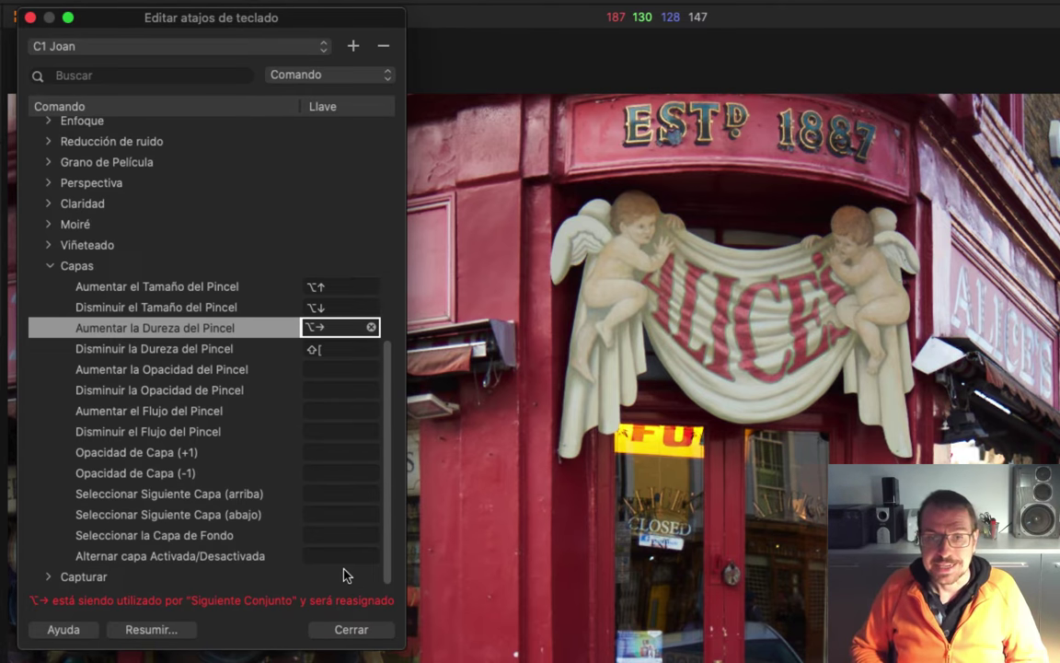
{"action": "left_click", "coordinate": [349, 354]}
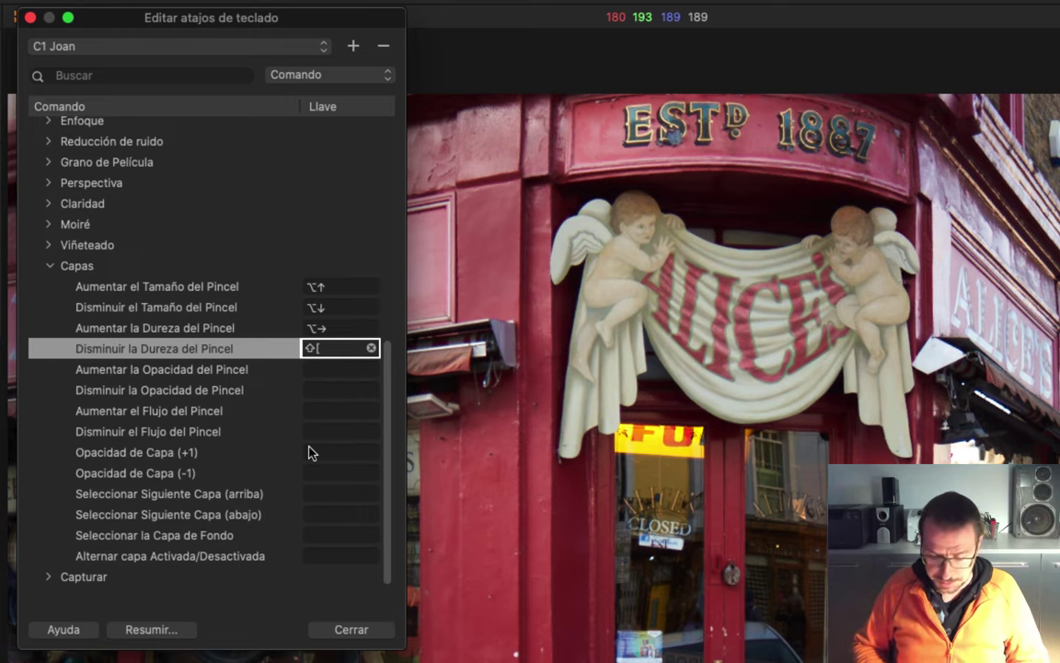
{"action": "key", "text": "alt+Left"}
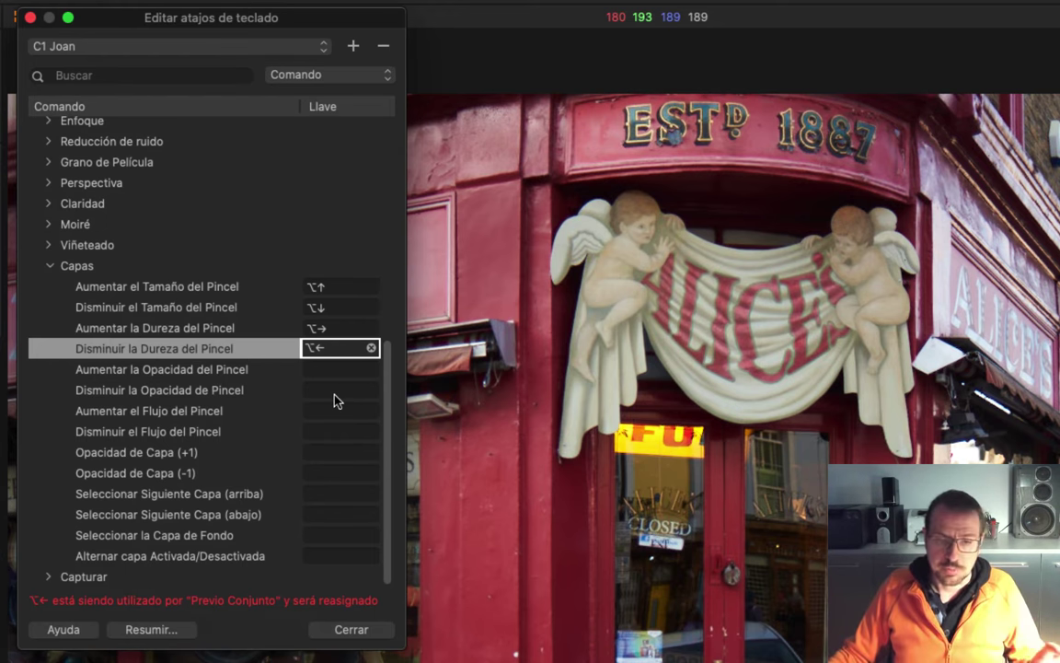
{"action": "left_click", "coordinate": [350, 629]}
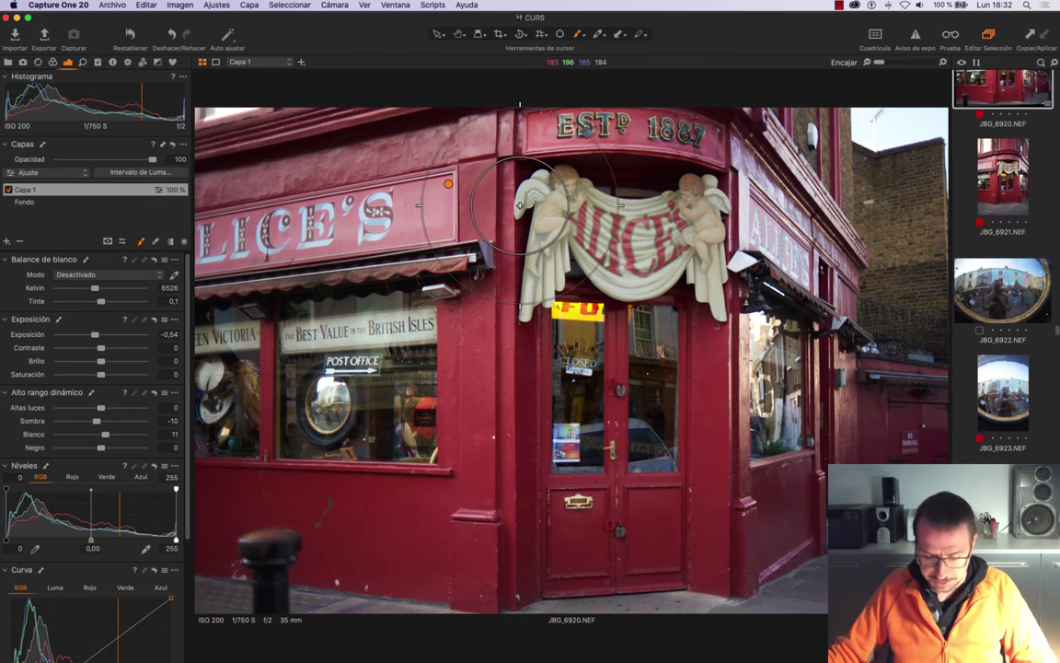
Shrink the mask brush with four Option+Down presses, then test Option+Right/Left on hardness
{"action": "key", "text": "alt+Down"}
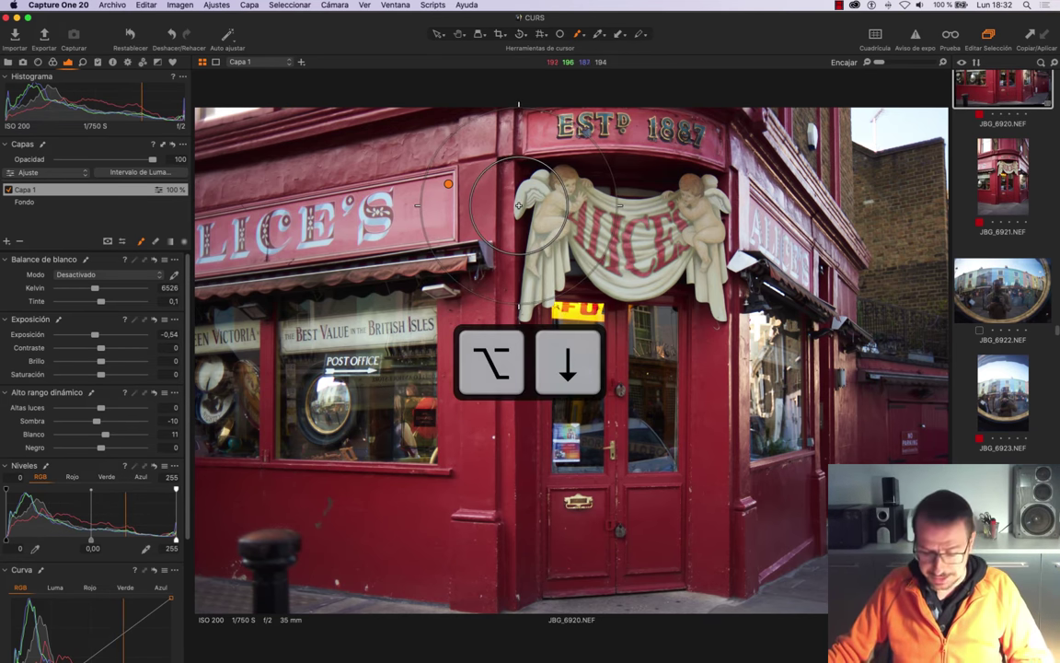
{"action": "key", "text": "alt+Down"}
{"action": "key", "text": "alt+Down"}
{"action": "key", "text": "alt+Down"}
{"action": "key", "text": "alt+Down"}
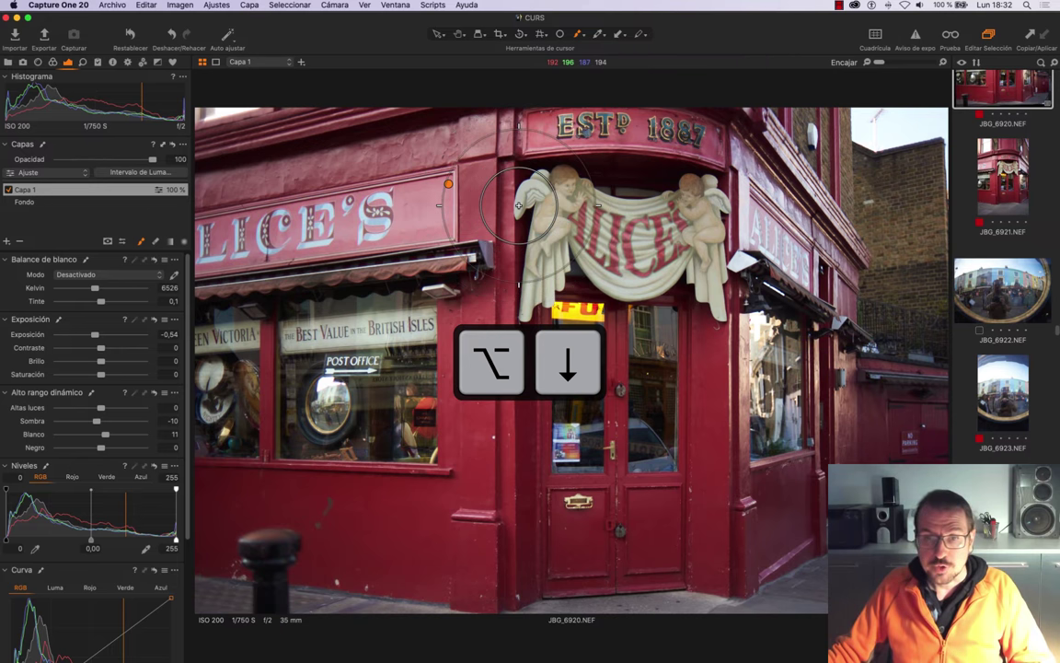
{"action": "key", "text": "alt+Down"}
{"action": "key", "text": "alt+Down"}
{"action": "key", "text": "alt+Down"}
{"action": "key", "text": "alt+Down"}
{"action": "key", "text": "alt+Down"}
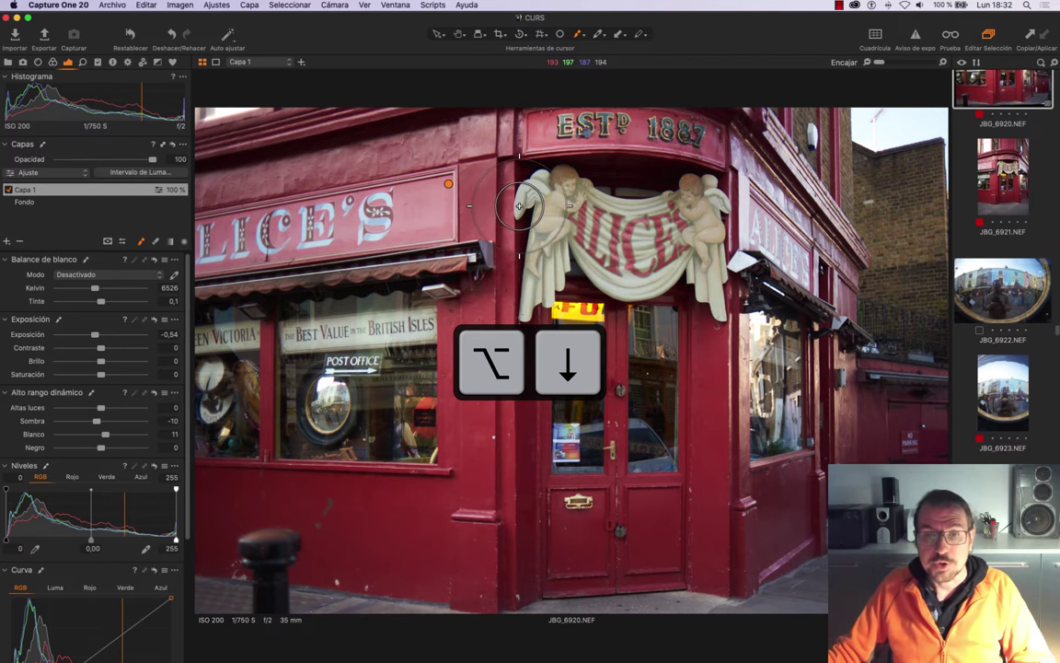
{"action": "key", "text": "alt+Down"}
{"action": "key", "text": "alt+Down"}
{"action": "key", "text": "alt+Down"}
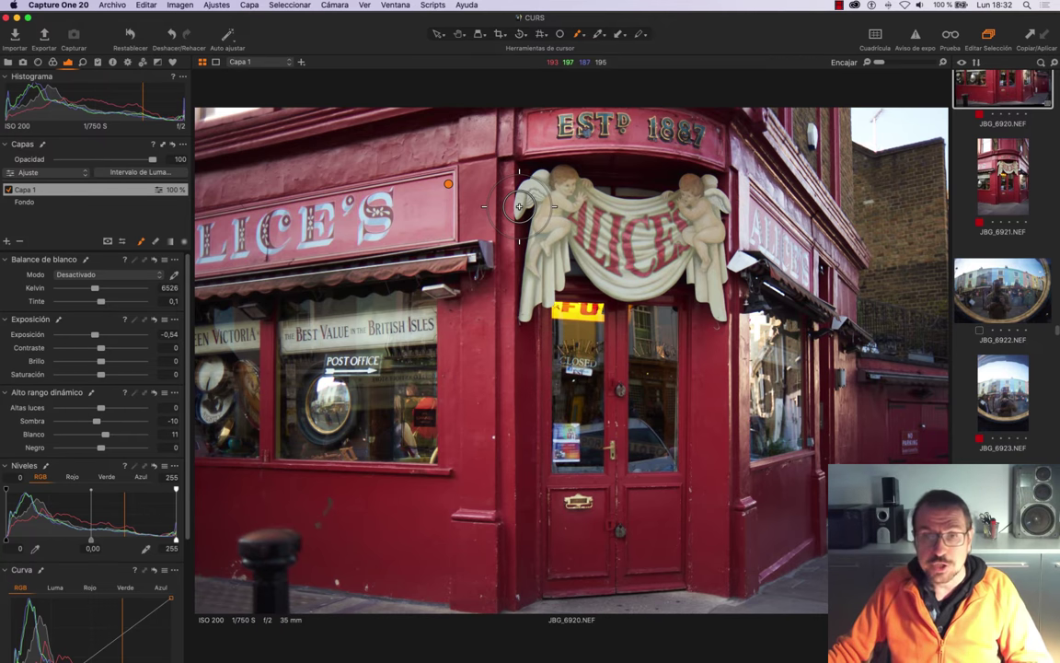
{"action": "key", "text": "alt+Right"}
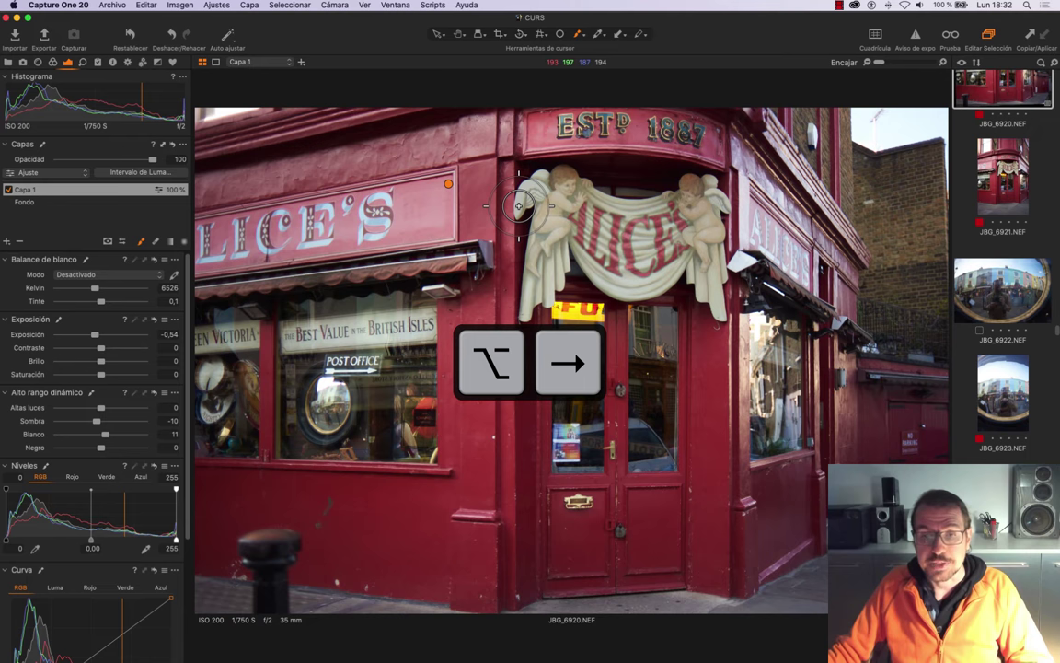
{"action": "key", "text": "alt+Left"}
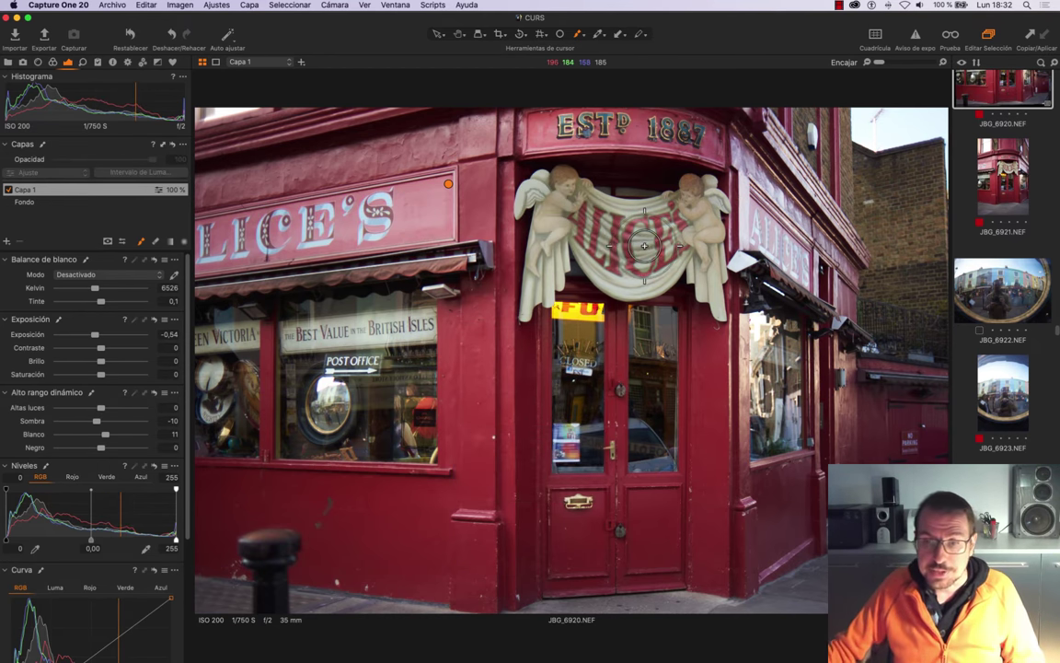
Paint the cherub banner above the door, including its left part, into the Capa 1 mask
{"action": "left_click_drag", "start_coordinate": [589, 221], "coordinate": [664, 240]}
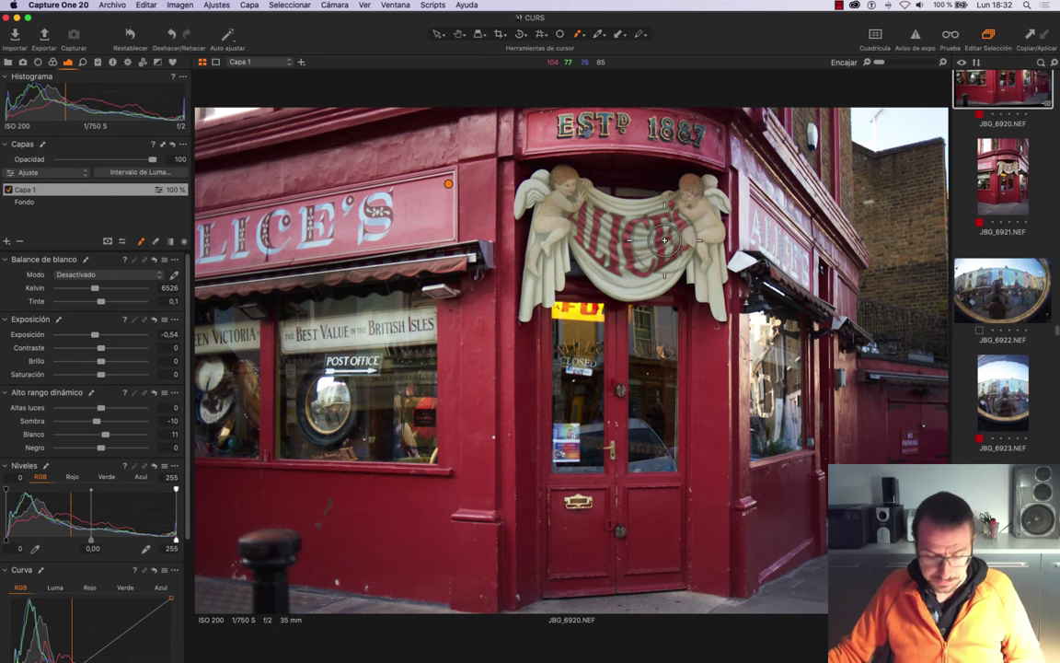
{"action": "mouse_move", "coordinate": [662, 239]}
{"action": "left_mouse_down"}
{"action": "mouse_move", "coordinate": [587, 266]}
{"action": "mouse_move", "coordinate": [605, 237]}
{"action": "mouse_move", "coordinate": [616, 245]}
{"action": "mouse_move", "coordinate": [597, 221]}
{"action": "left_mouse_up"}
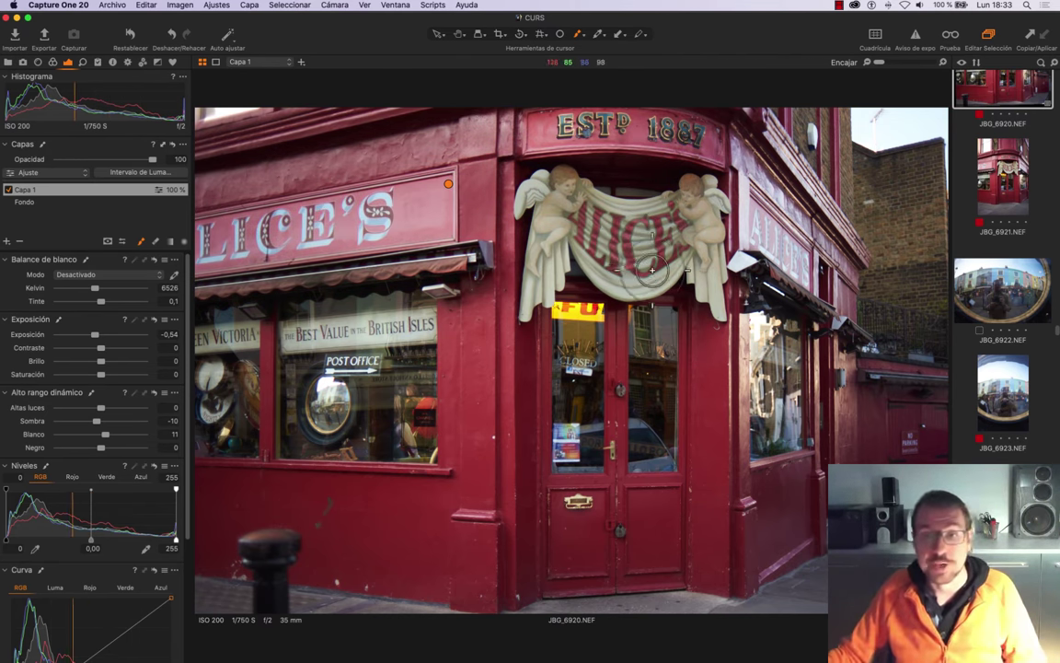
{"action": "left_click_drag", "start_coordinate": [550, 251], "coordinate": [598, 230]}
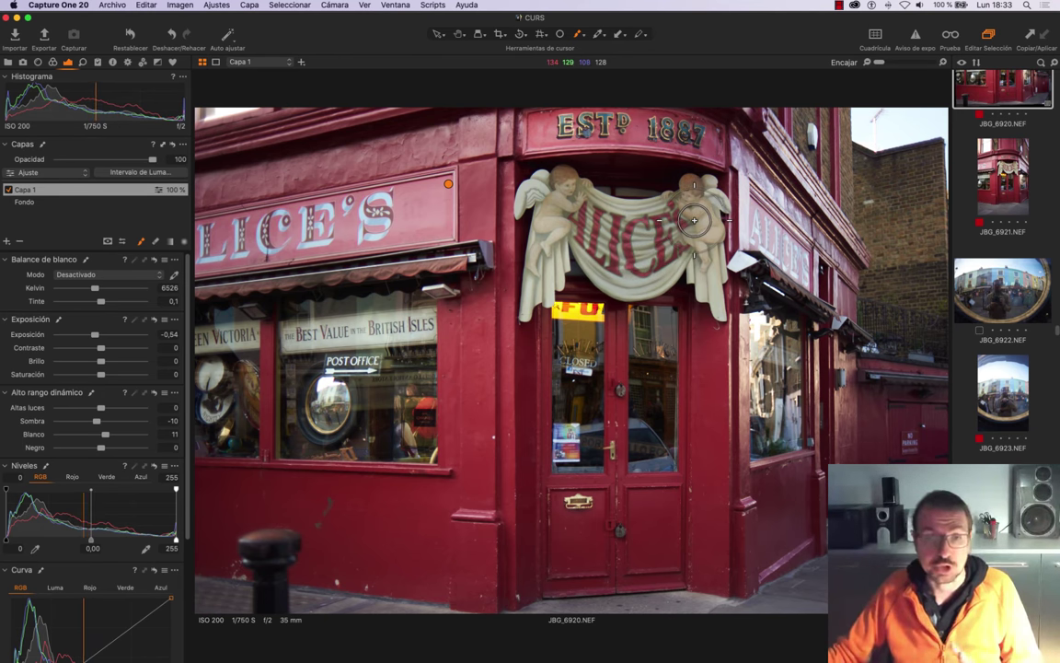
Undo the banner's mask brush strokes, keeping only the upper-left shop sign masked
{"action": "key", "text": "m"}
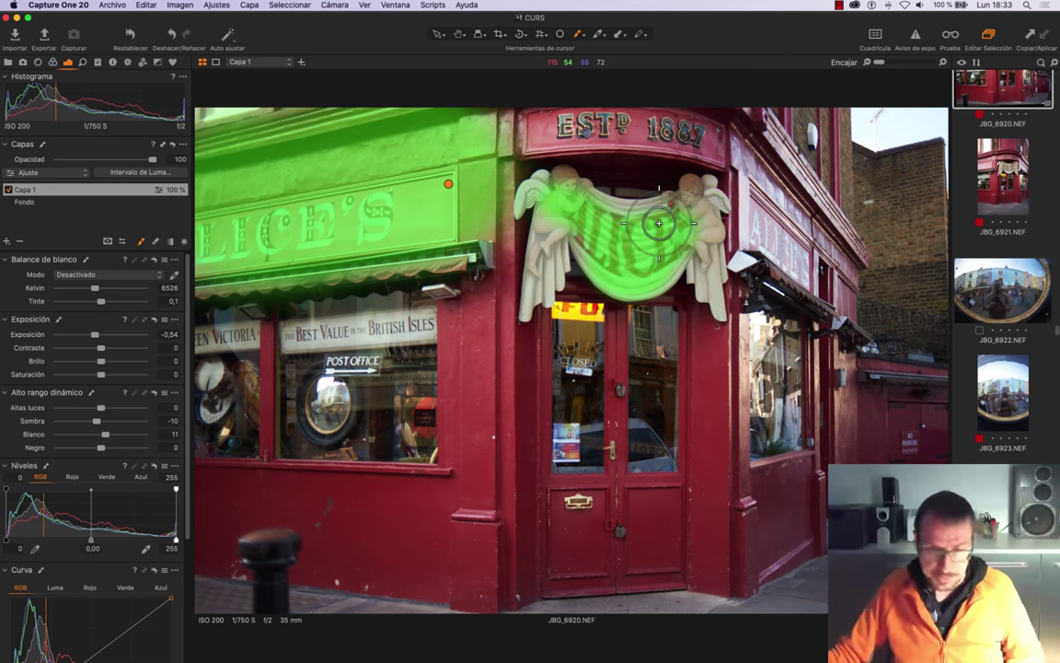
{"action": "left_click", "coordinate": [145, 5]}
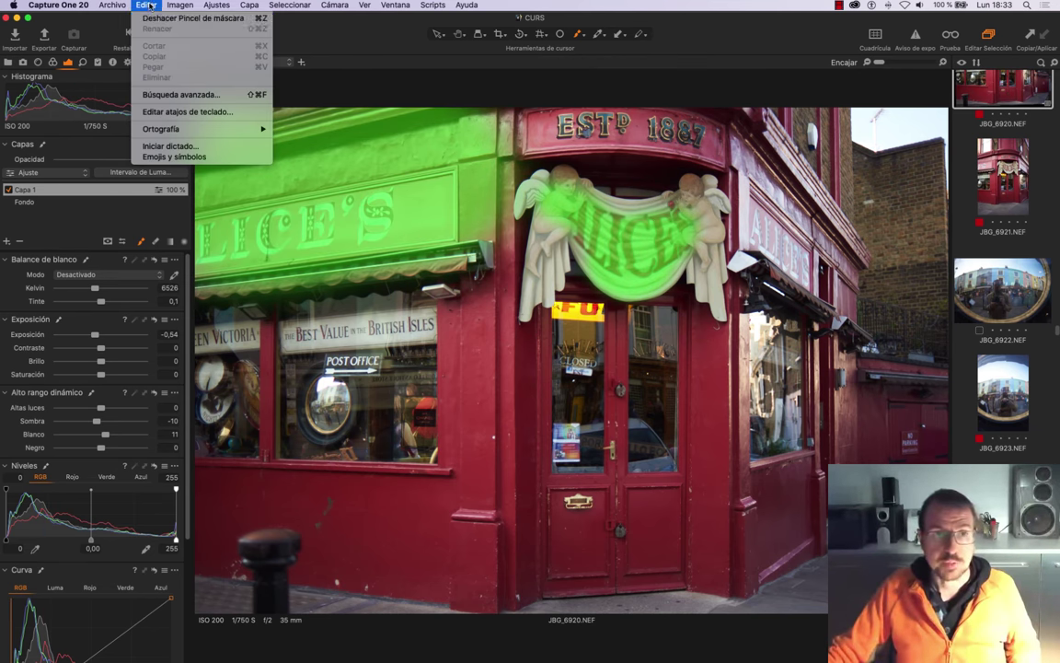
{"action": "left_click", "coordinate": [157, 16]}
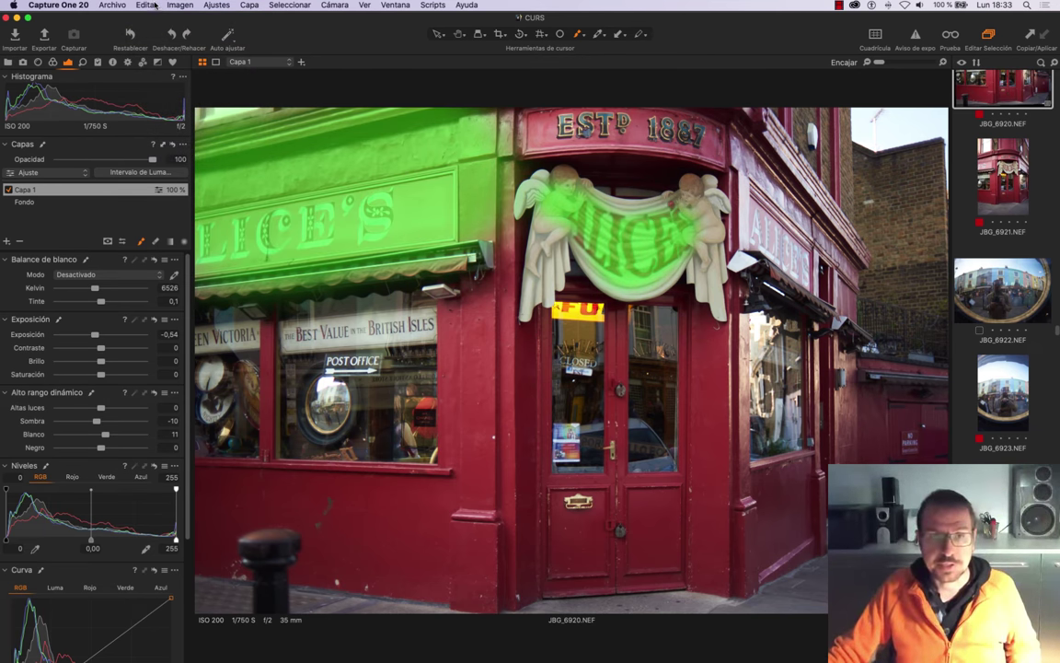
{"action": "left_click", "coordinate": [146, 5]}
{"action": "left_click", "coordinate": [155, 16]}
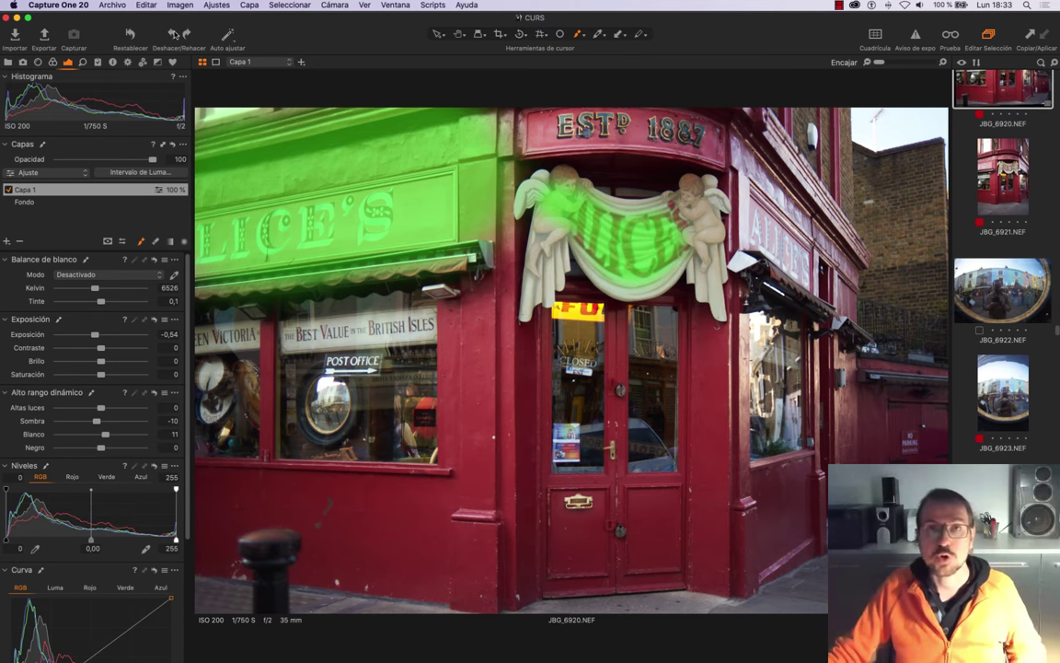
{"action": "left_click", "coordinate": [172, 34]}
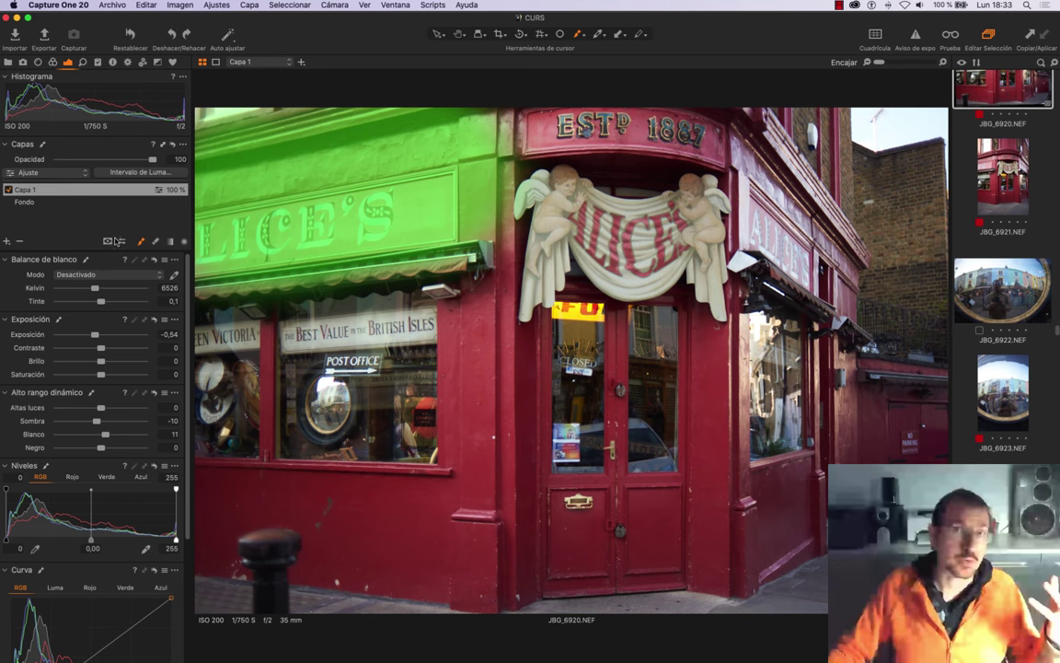
Add a new empty adjustment layer named Cartel
{"action": "left_click", "coordinate": [7, 241]}
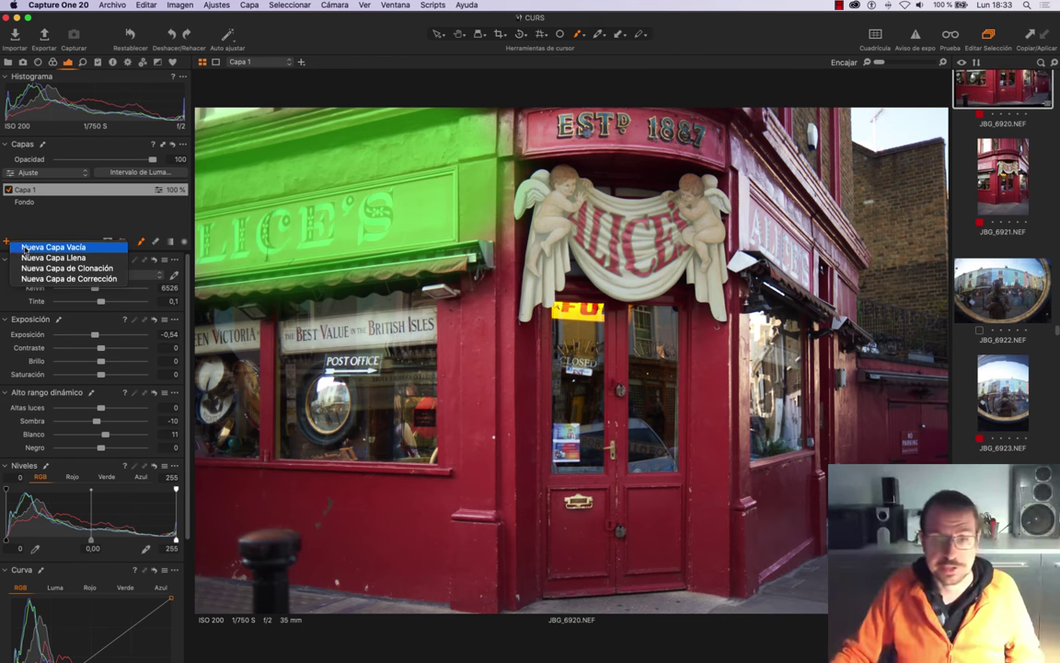
{"action": "left_click", "coordinate": [28, 247]}
{"action": "type", "text": "Cartel"}
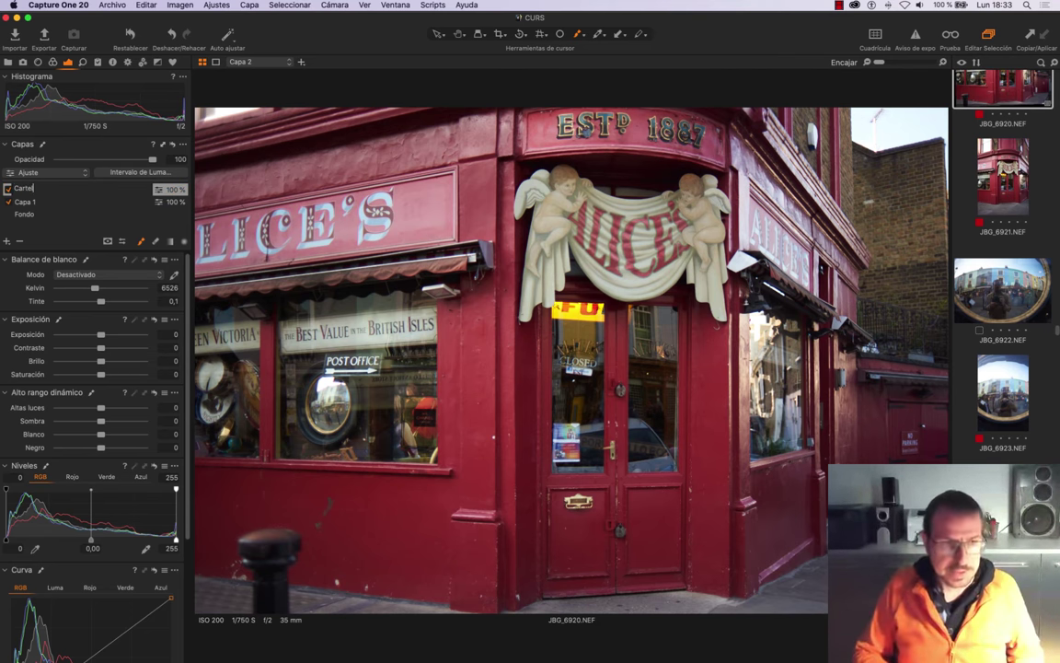
{"action": "key", "text": "Return"}
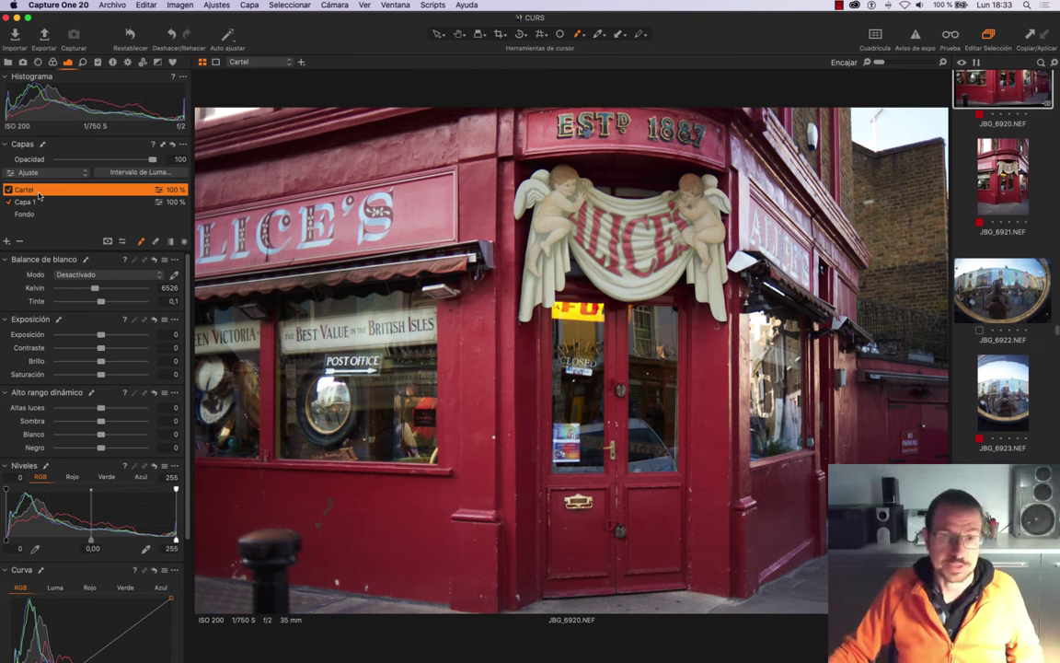
Rename Capa 1 to 'Cartel lateral' and reselect the Cartel layer
{"action": "double_click", "coordinate": [29, 202]}
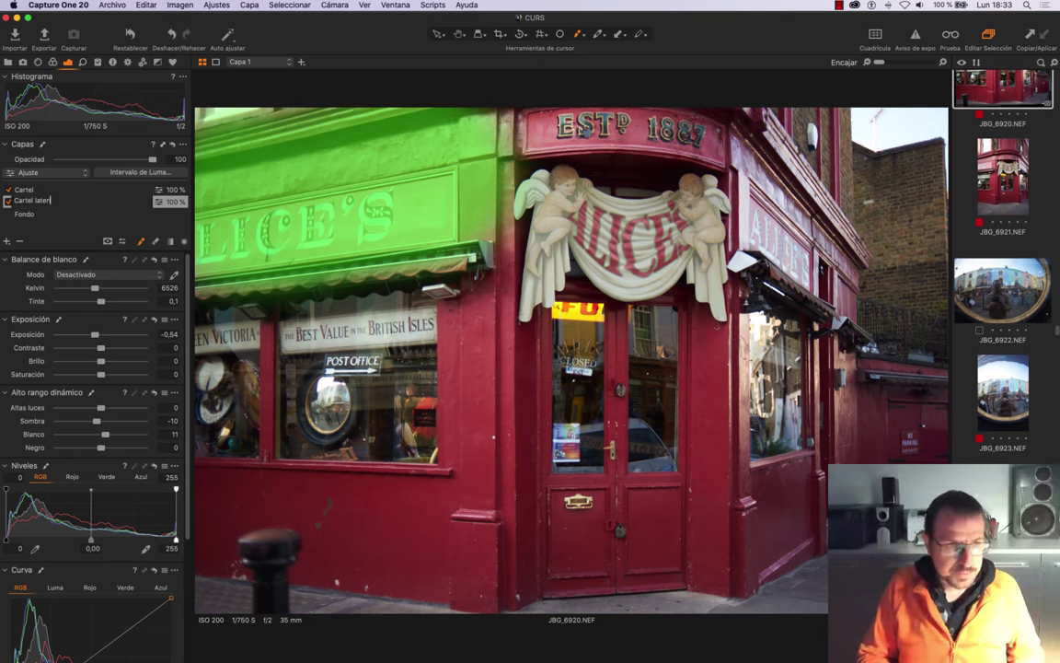
{"action": "type", "text": "al"}
{"action": "key", "text": "Return"}
{"action": "left_click", "coordinate": [24, 188]}
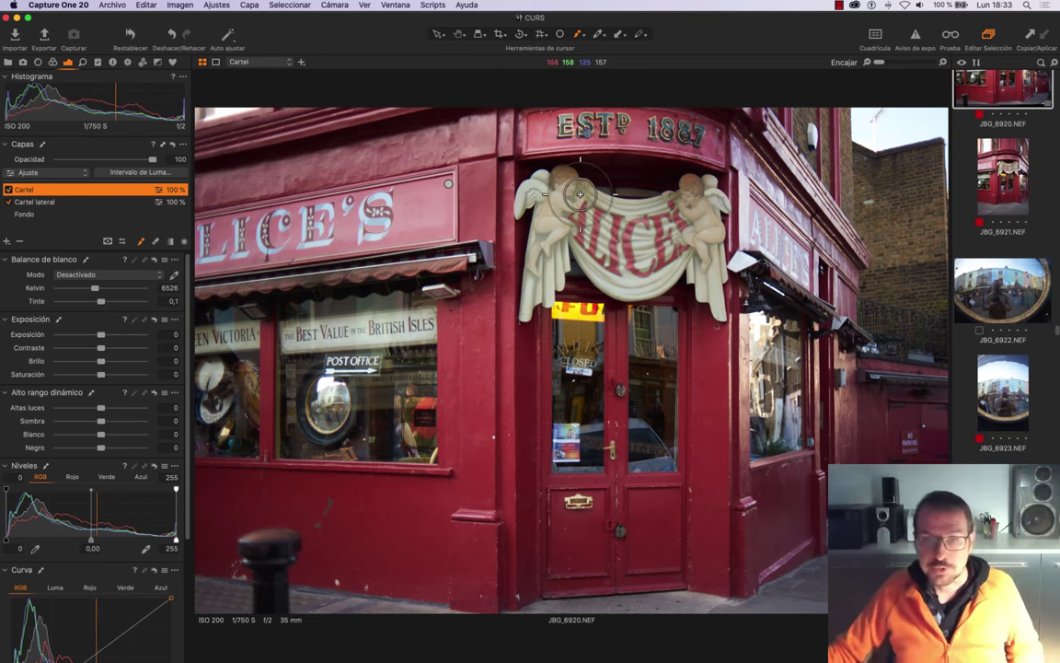
Brush the Cartel mask over both angels and the banner drape, then hide the overlay
{"action": "mouse_move", "coordinate": [578, 194]}
{"action": "left_mouse_down"}
{"action": "mouse_move", "coordinate": [587, 241]}
{"action": "mouse_move", "coordinate": [689, 214]}
{"action": "mouse_move", "coordinate": [544, 221]}
{"action": "mouse_move", "coordinate": [555, 197]}
{"action": "left_mouse_up"}
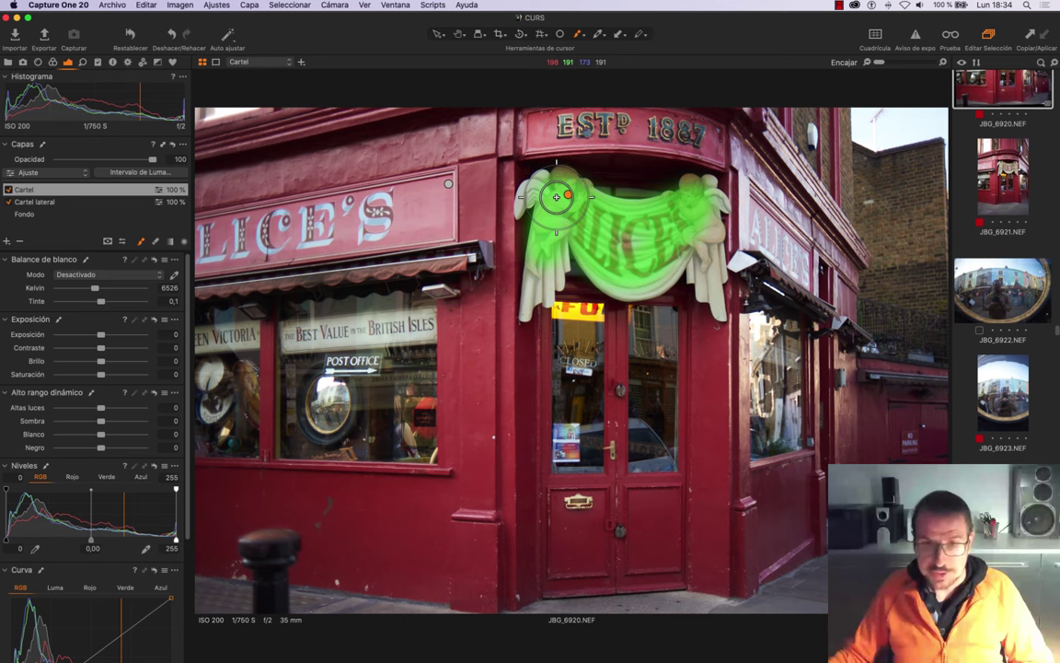
{"action": "key", "text": "alt+Down"}
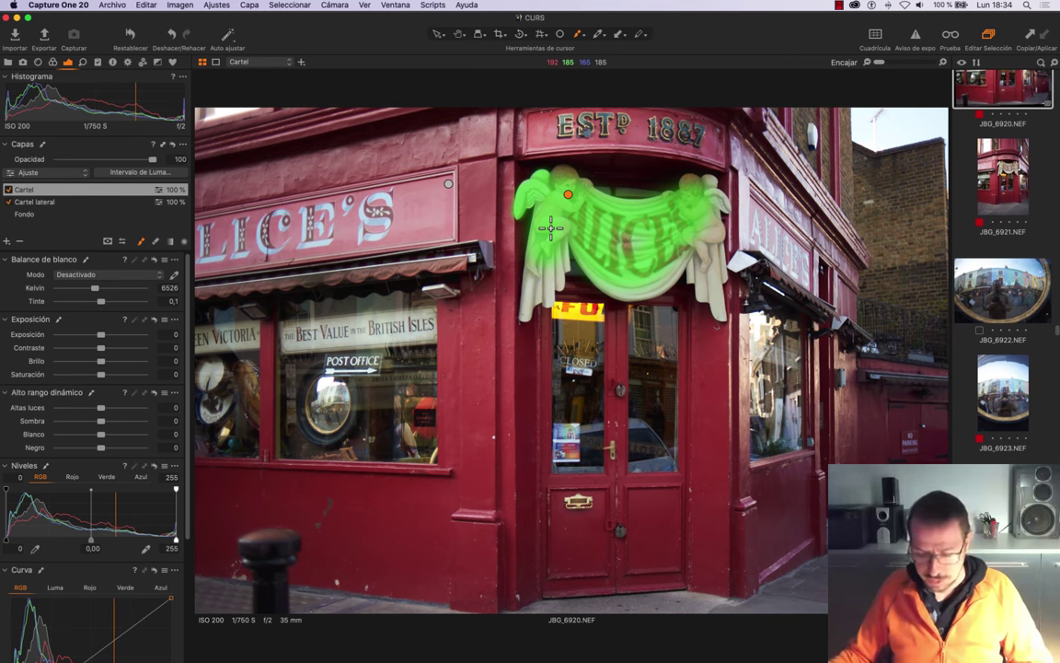
{"action": "key", "text": "alt+shift"}
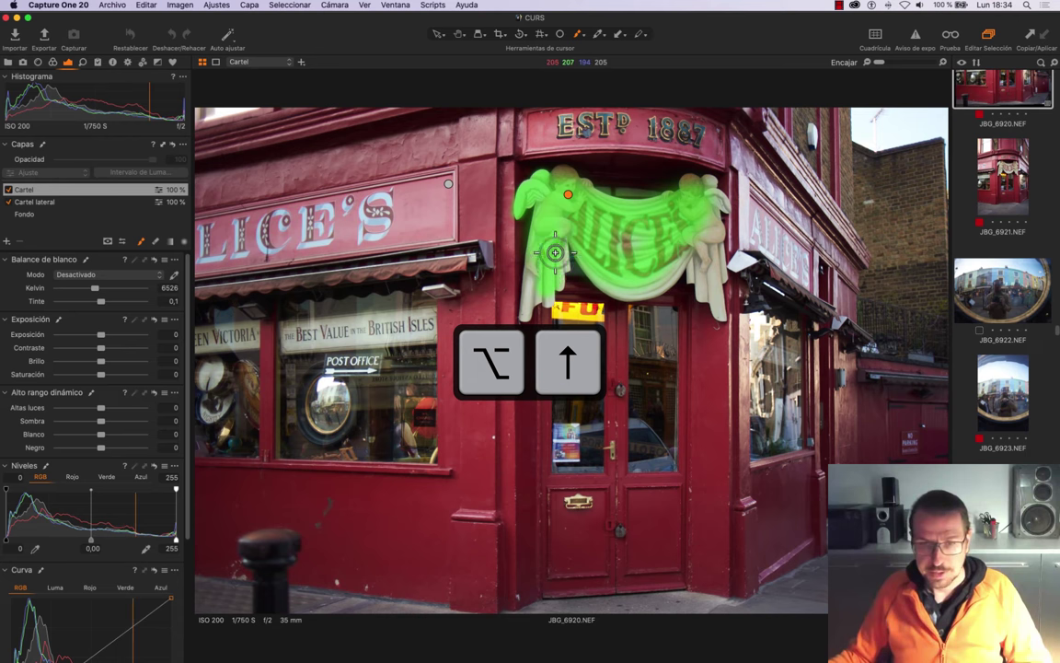
{"action": "left_click_drag", "start_coordinate": [540, 265], "coordinate": [541, 295]}
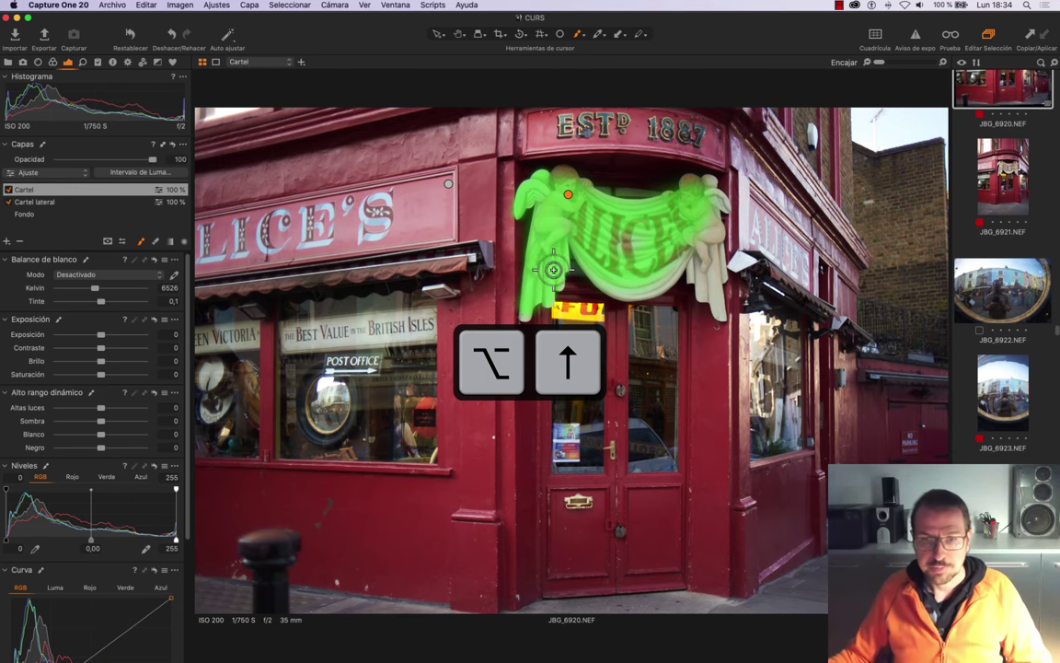
{"action": "mouse_move", "coordinate": [547, 225]}
{"action": "left_mouse_down"}
{"action": "mouse_move", "coordinate": [621, 282]}
{"action": "mouse_move", "coordinate": [687, 254]}
{"action": "mouse_move", "coordinate": [707, 201]}
{"action": "left_mouse_up"}
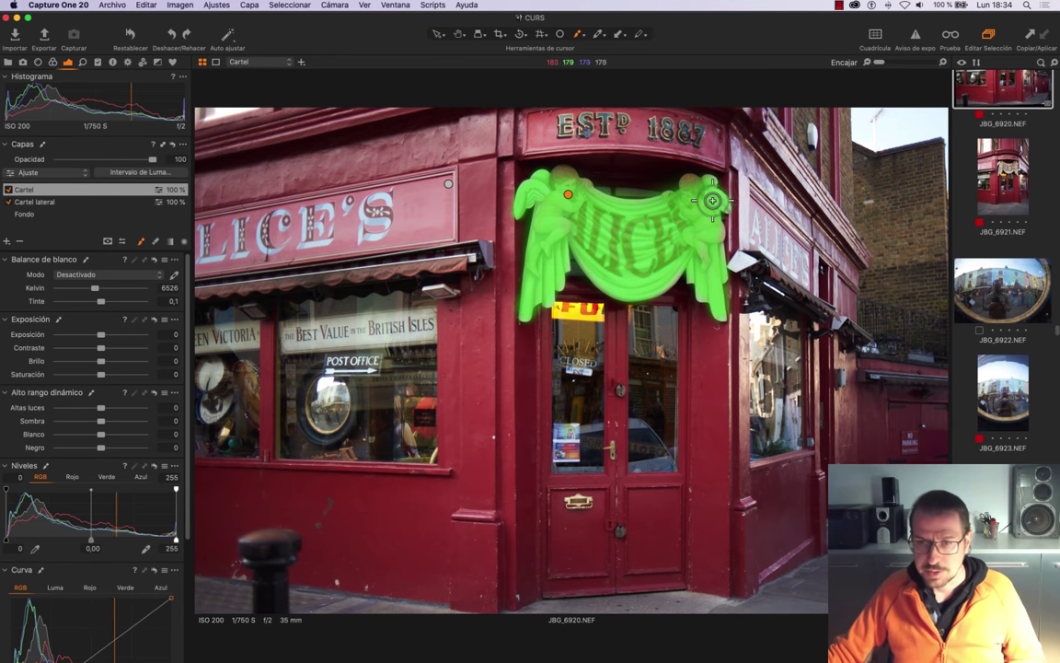
{"action": "left_click_drag", "start_coordinate": [715, 195], "coordinate": [707, 238]}
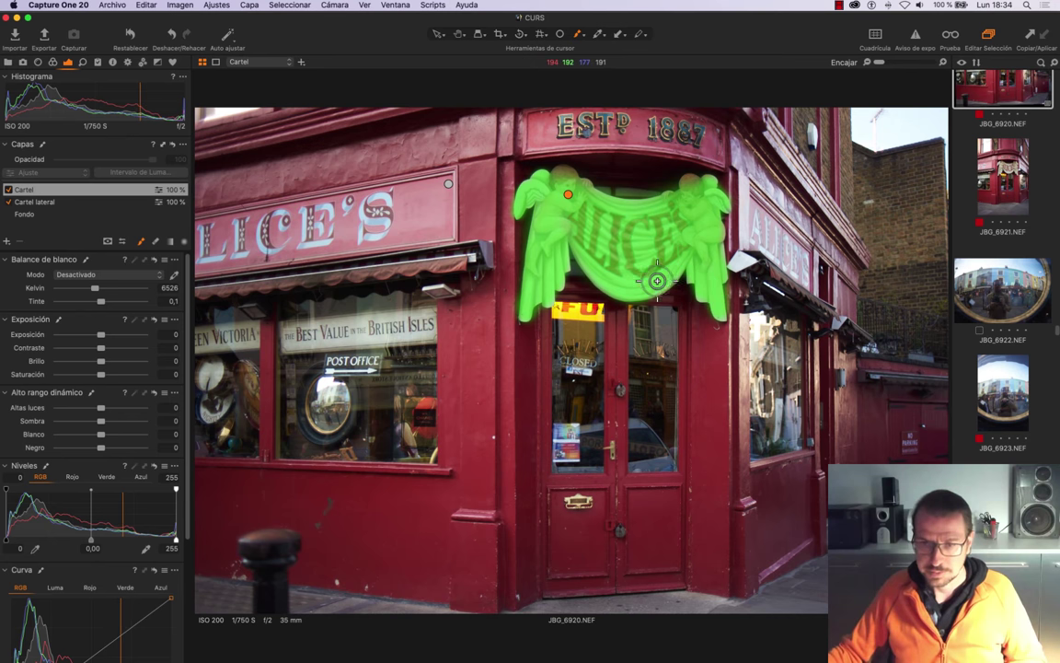
{"action": "left_click_drag", "start_coordinate": [707, 239], "coordinate": [592, 236]}
{"action": "key", "text": "m"}
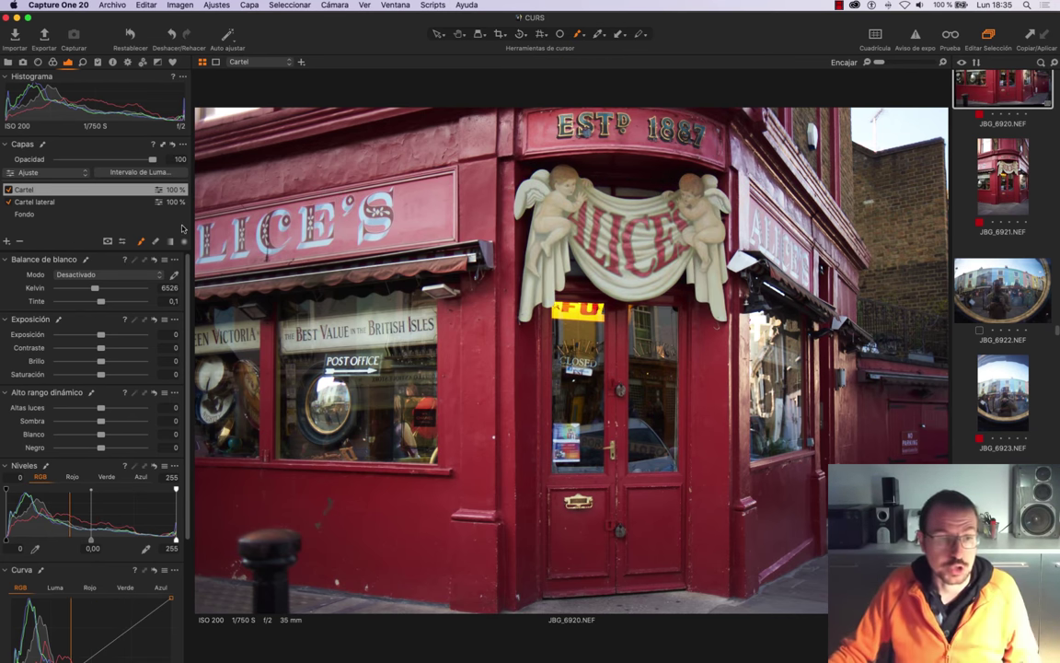
Slightly darken the banner's exposure and raise its clarity to 42
{"action": "left_click", "coordinate": [85, 260]}
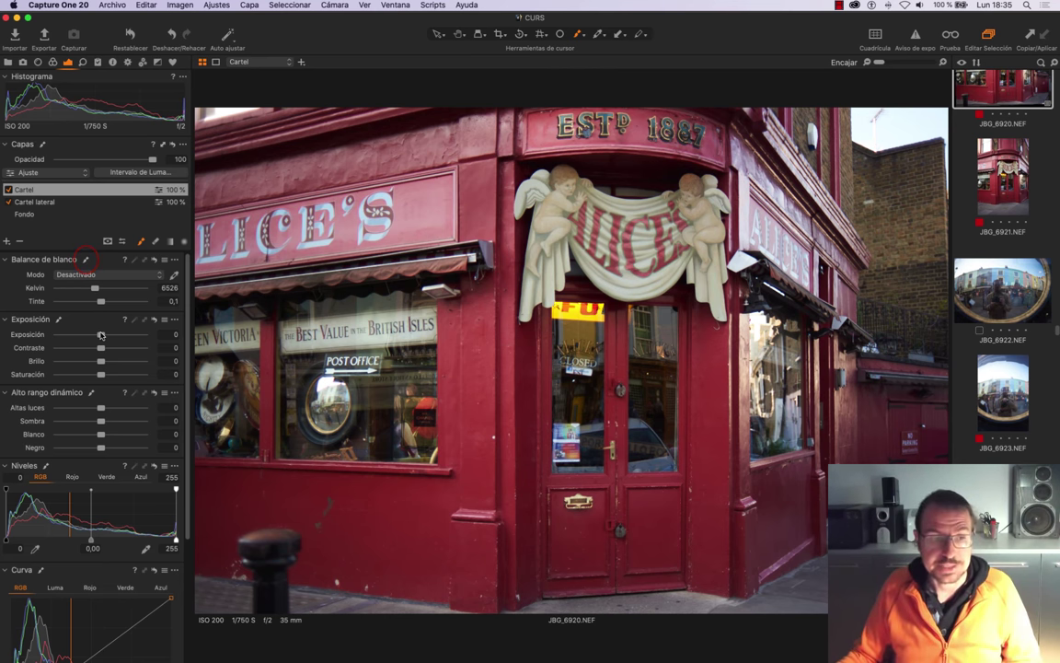
{"action": "left_click_drag", "start_coordinate": [101, 337], "coordinate": [99, 338]}
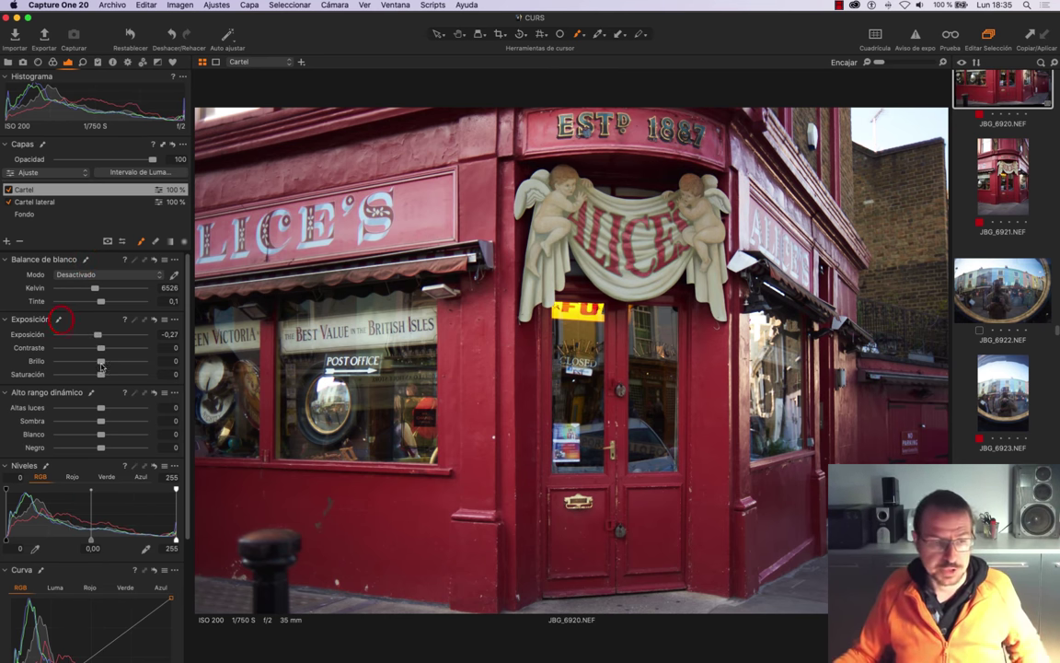
{"action": "scroll", "coordinate": [101, 365], "scroll_direction": "down", "scroll_amount": 5}
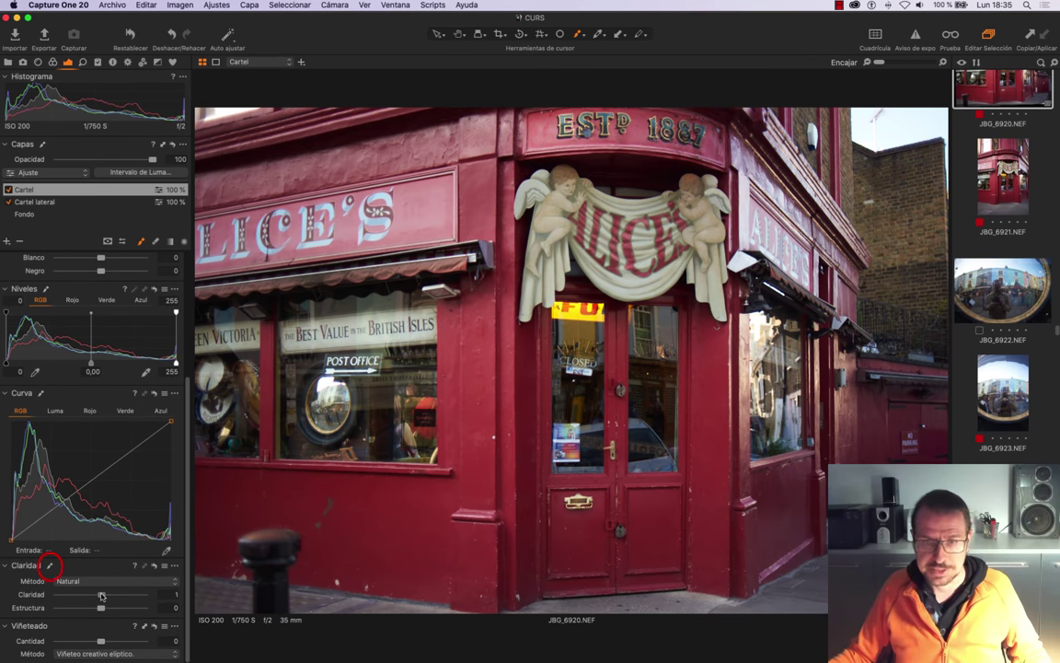
{"action": "left_click_drag", "start_coordinate": [102, 596], "coordinate": [114, 595]}
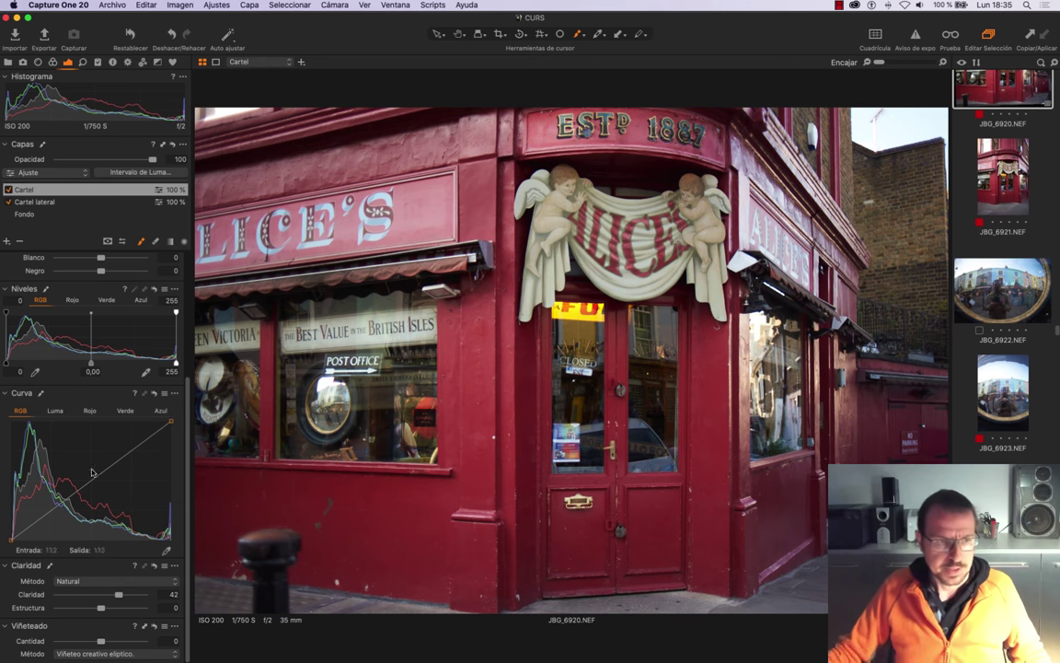
Apply auto HDR (highlights -51, shadows -47, white 62) and set exposure to -0,45
{"action": "scroll", "coordinate": [102, 378], "scroll_direction": "up", "scroll_amount": 4}
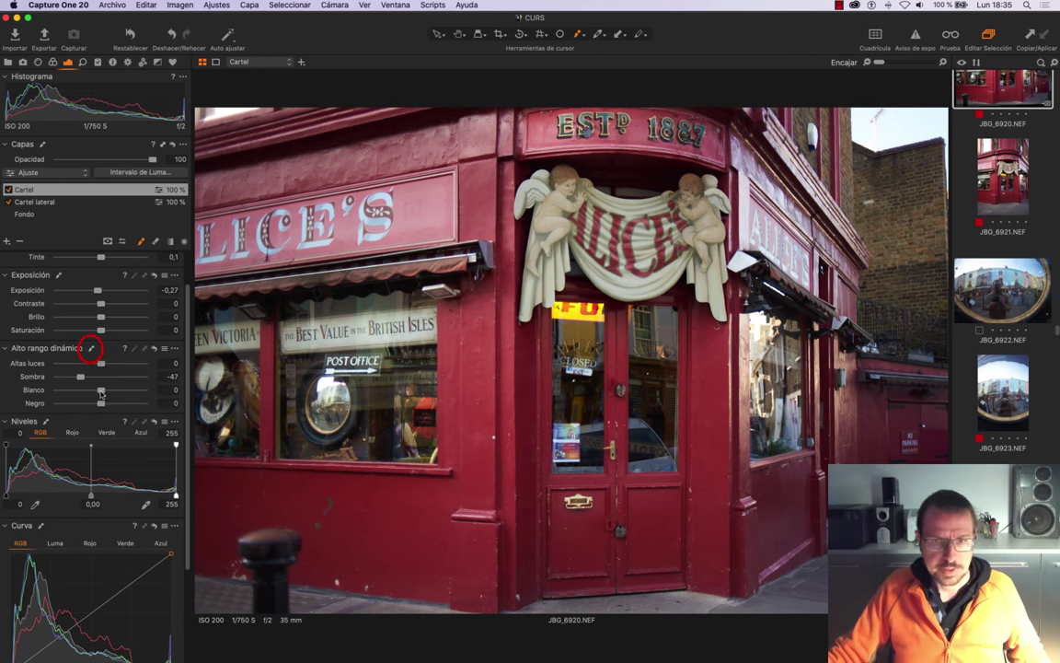
{"action": "left_click", "coordinate": [90, 348]}
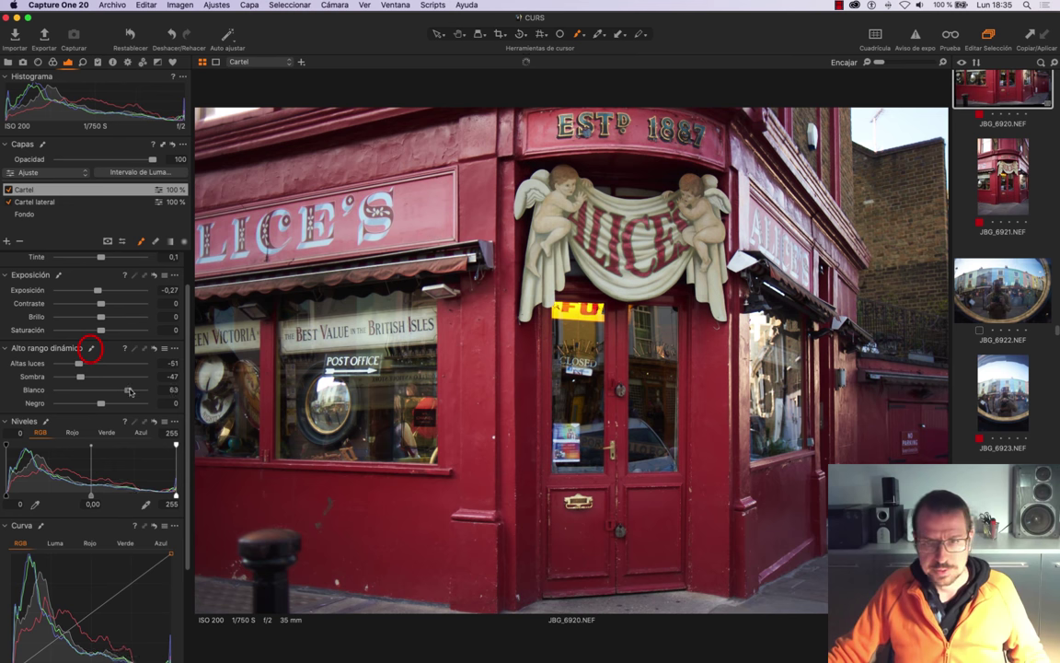
{"action": "scroll", "coordinate": [80, 289], "scroll_direction": "up", "scroll_amount": 2}
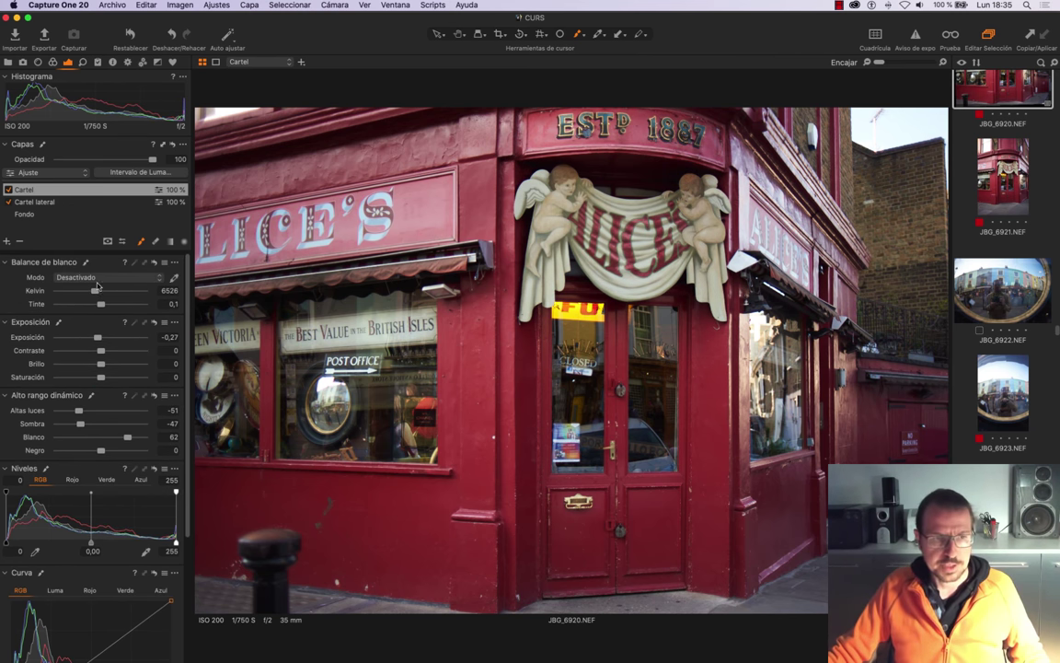
{"action": "left_click_drag", "start_coordinate": [97, 336], "coordinate": [96, 337]}
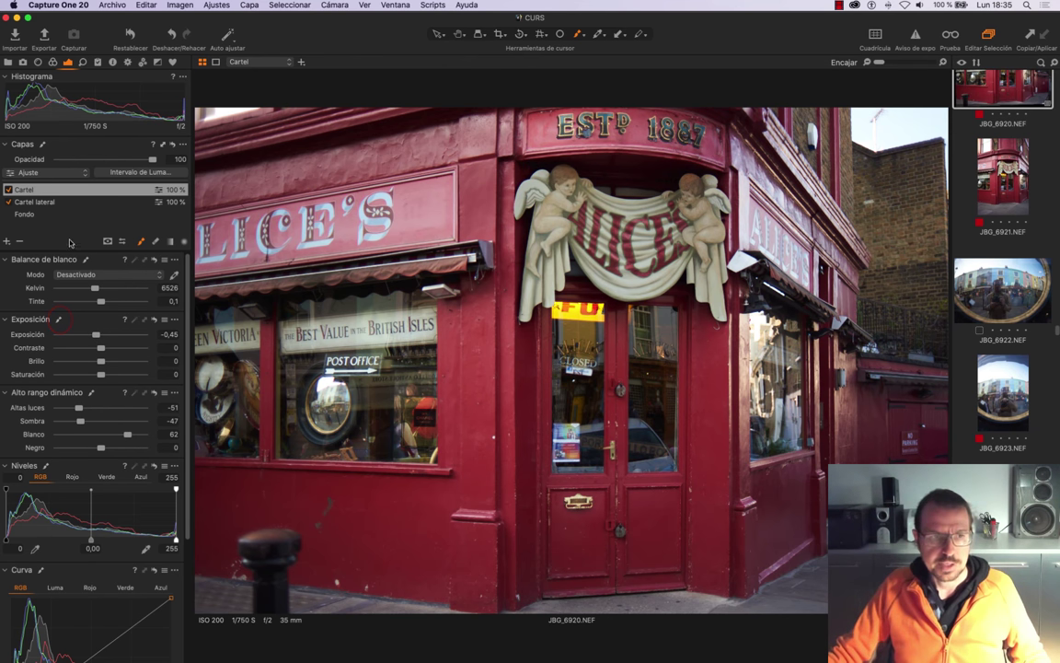
{"action": "left_click", "coordinate": [8, 189]}
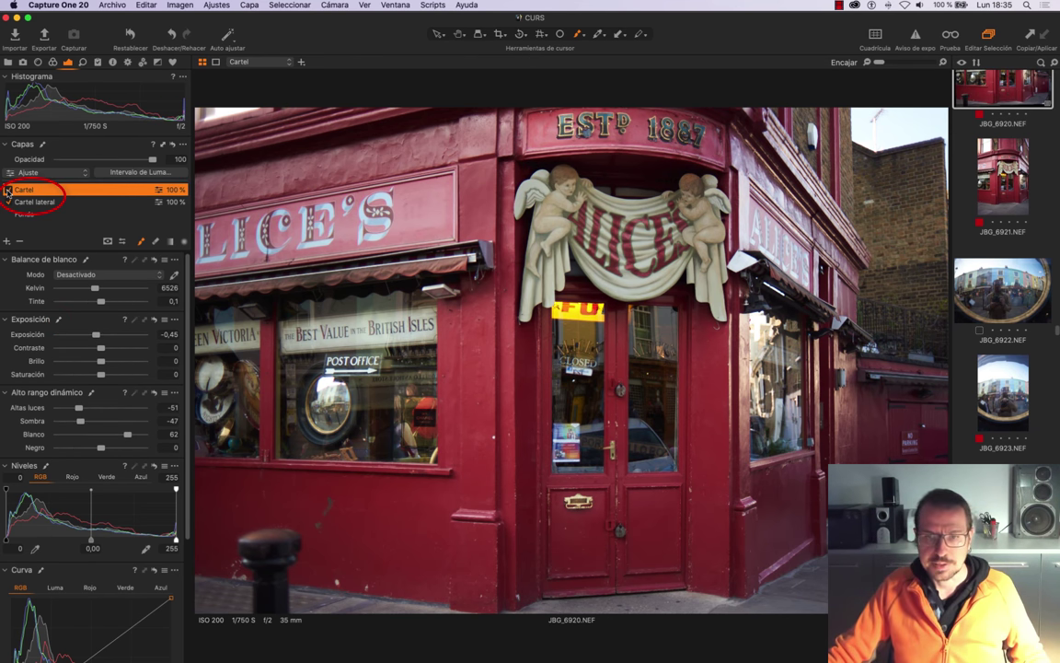
{"action": "left_click", "coordinate": [8, 190]}
{"action": "left_click", "coordinate": [7, 190]}
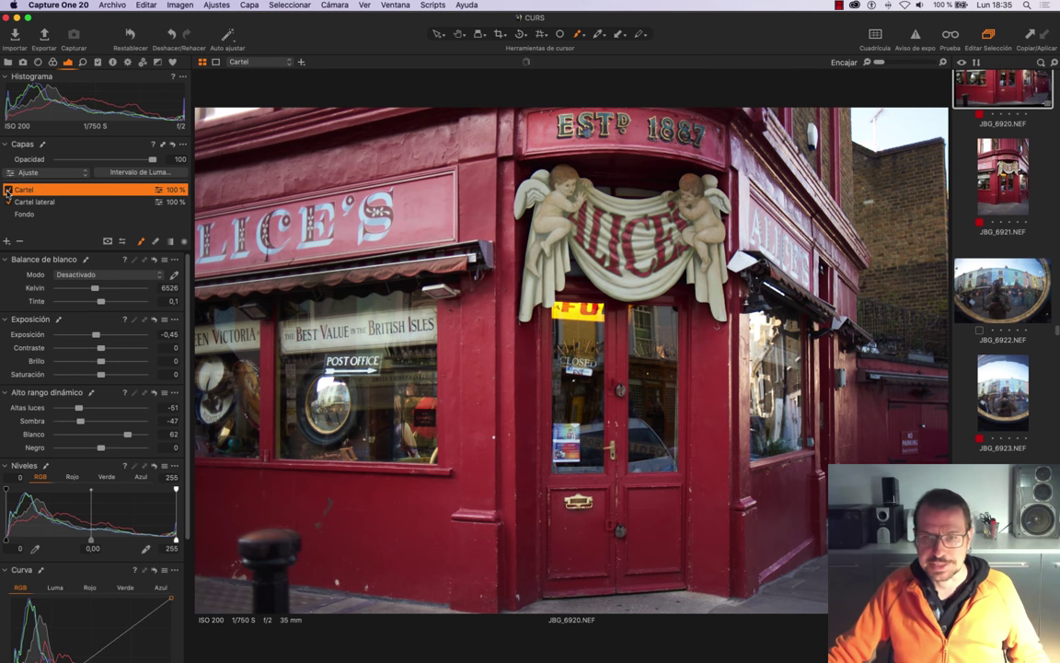